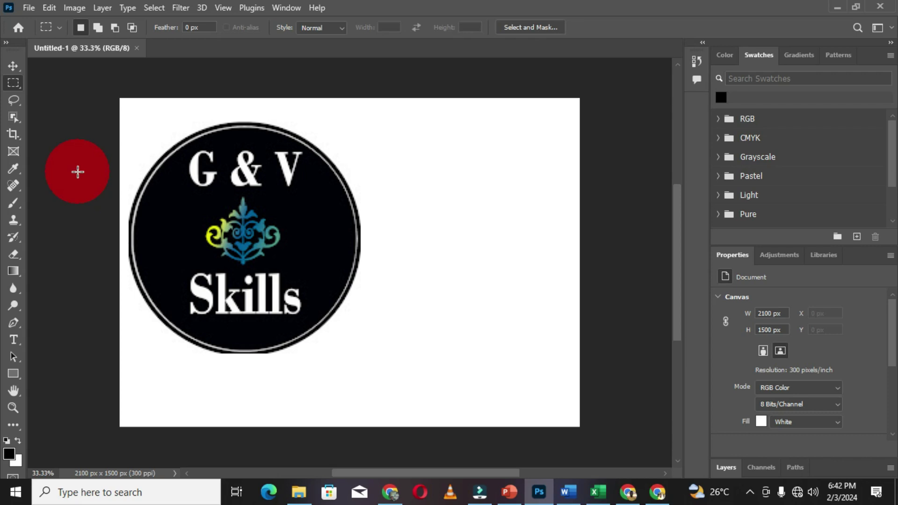
key(ctrl+v)
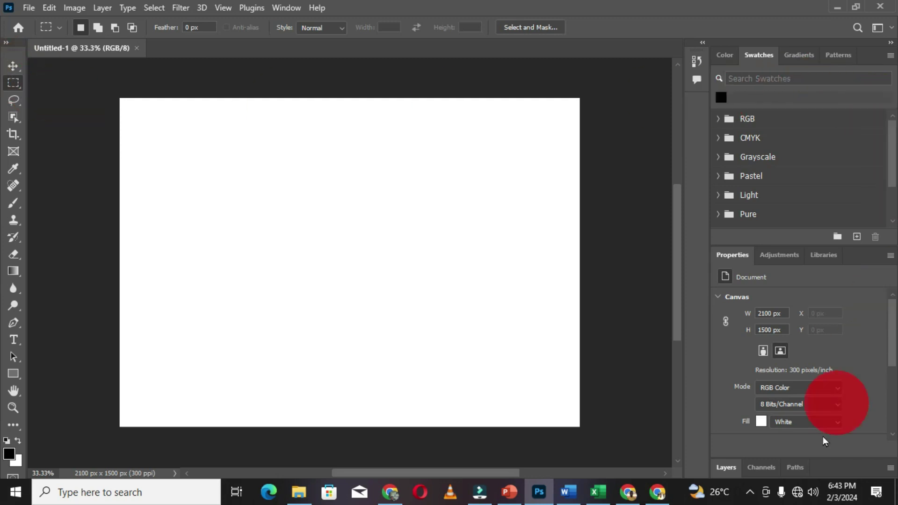
Step: Examine the colour, swatch, gradient and pattern collections, the document properties, adjustments and libraries, and the collapsed History panel
click(722, 56)
click(758, 55)
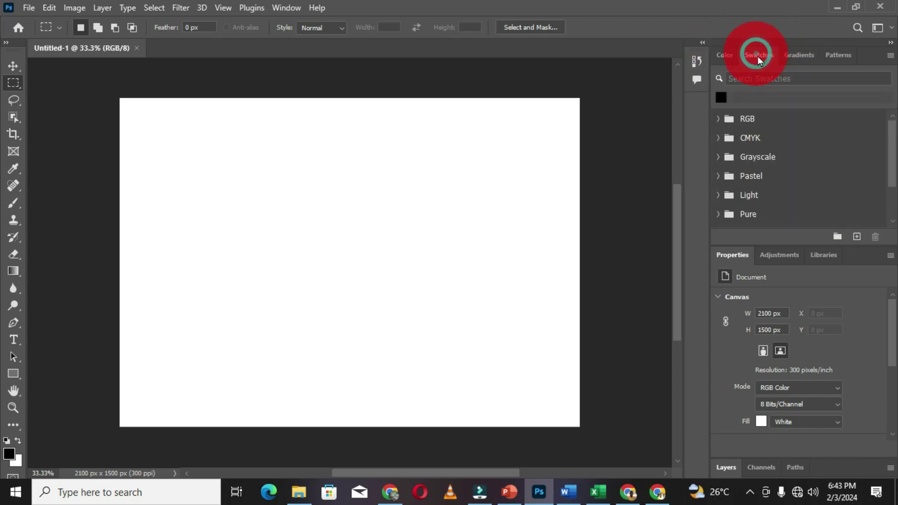
click(798, 57)
click(837, 53)
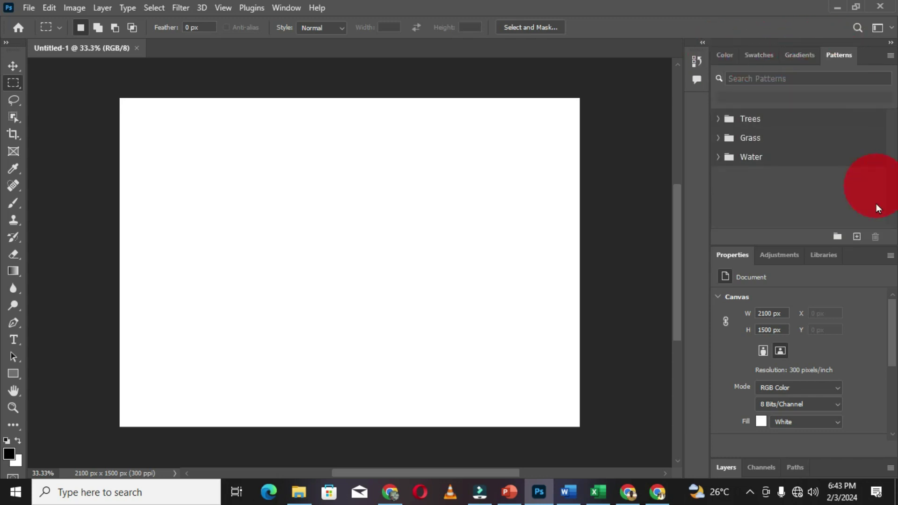
click(729, 254)
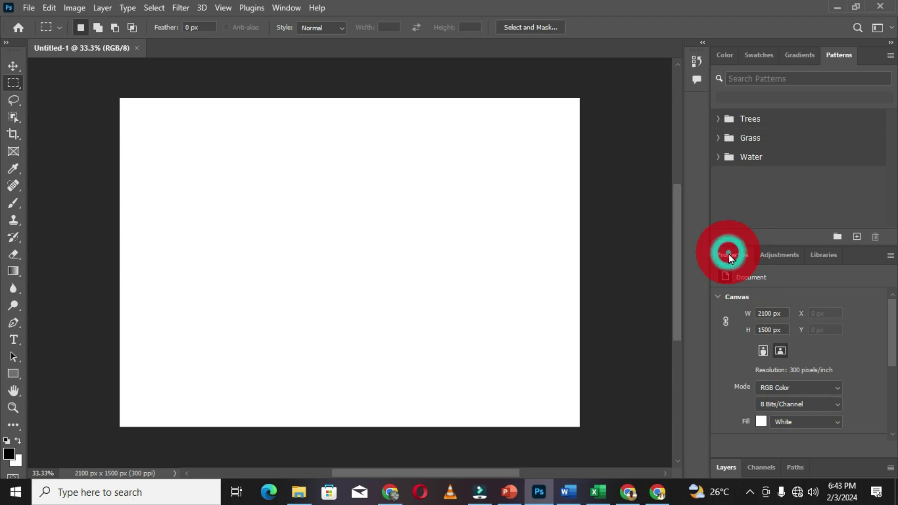
click(786, 255)
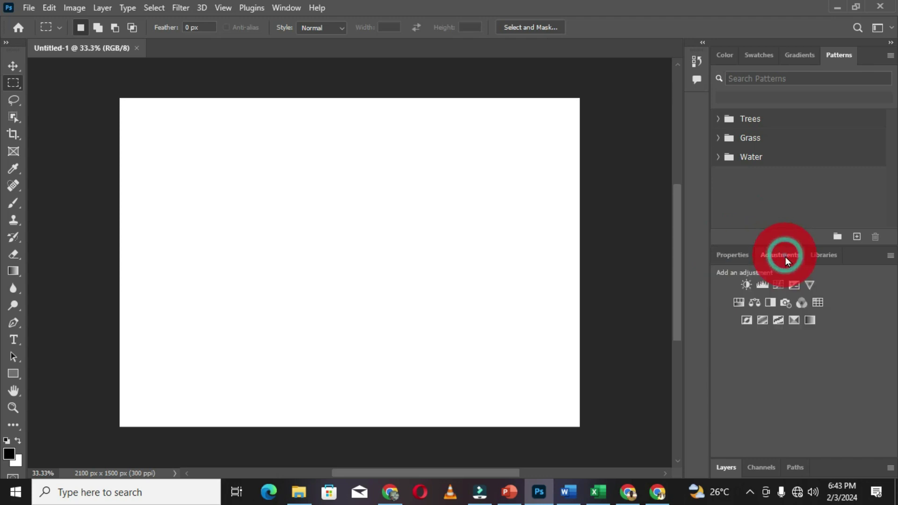
click(828, 255)
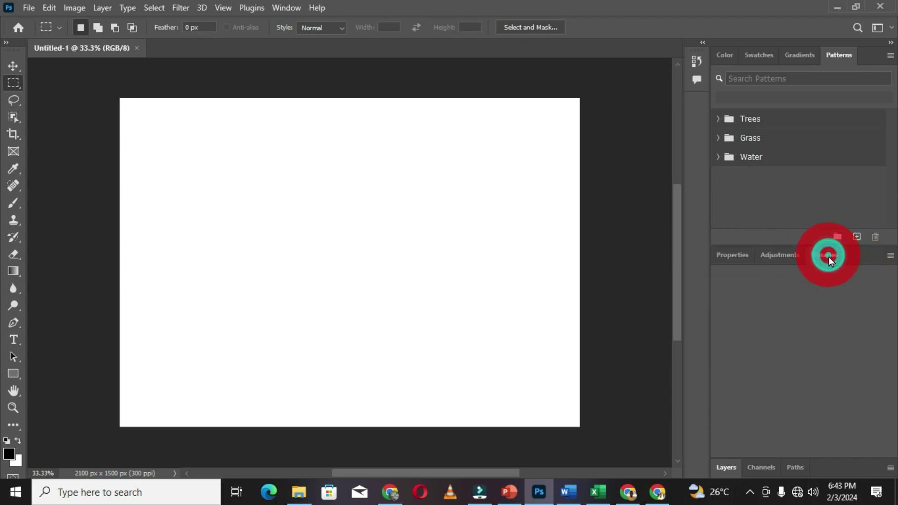
click(738, 257)
scroll(775, 351, down, 3)
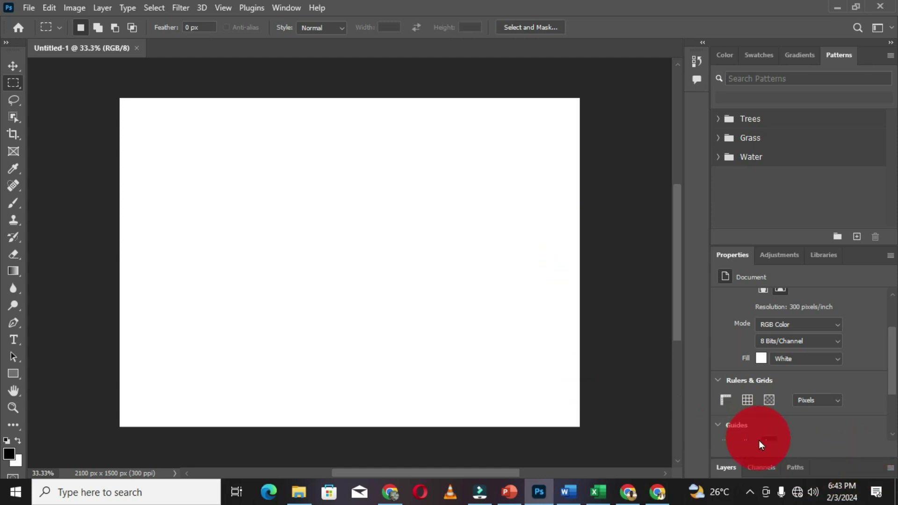
click(697, 61)
click(697, 60)
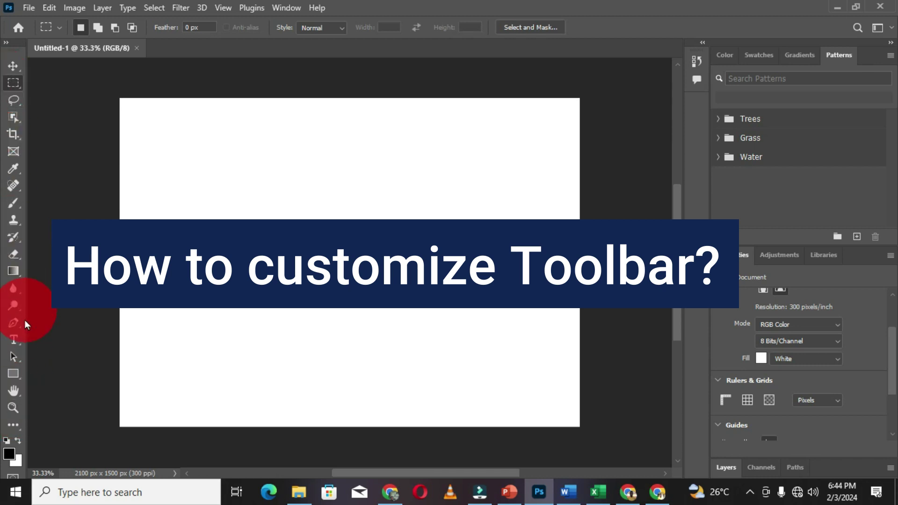
Step: Switch the toolbar between its single-column and two-column layouts, leaving it in two columns
click(6, 44)
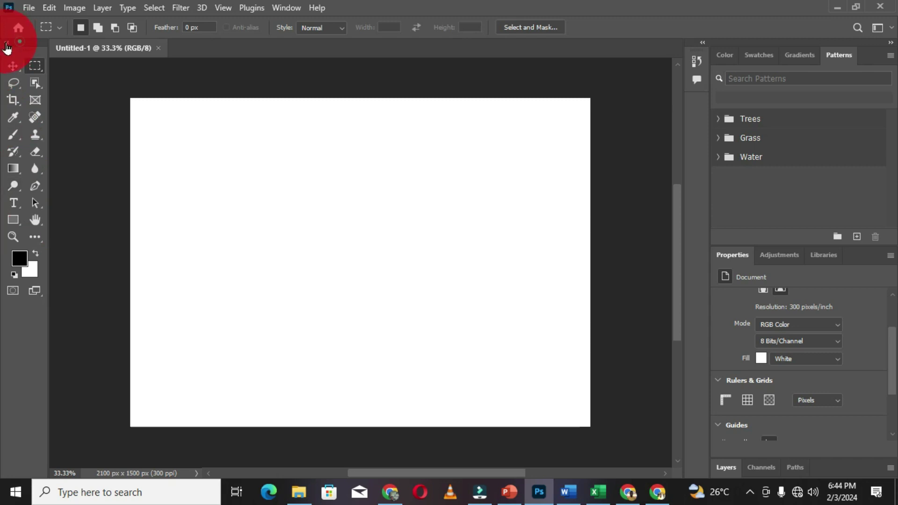
click(6, 44)
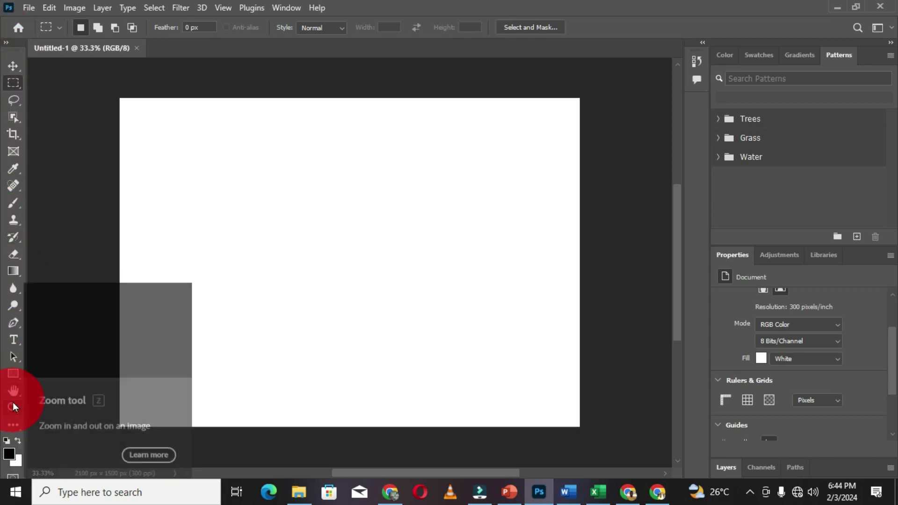
click(6, 43)
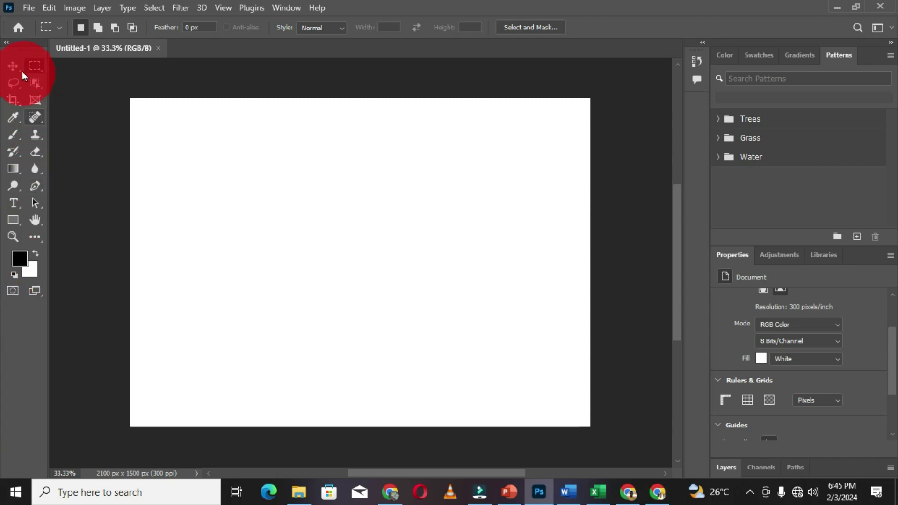
Step: Undock the toolbar, activate the Move tool, float the toolbar on the far side of the canvas and dock it back at the workspace's left edge
drag(20, 51, 36, 100)
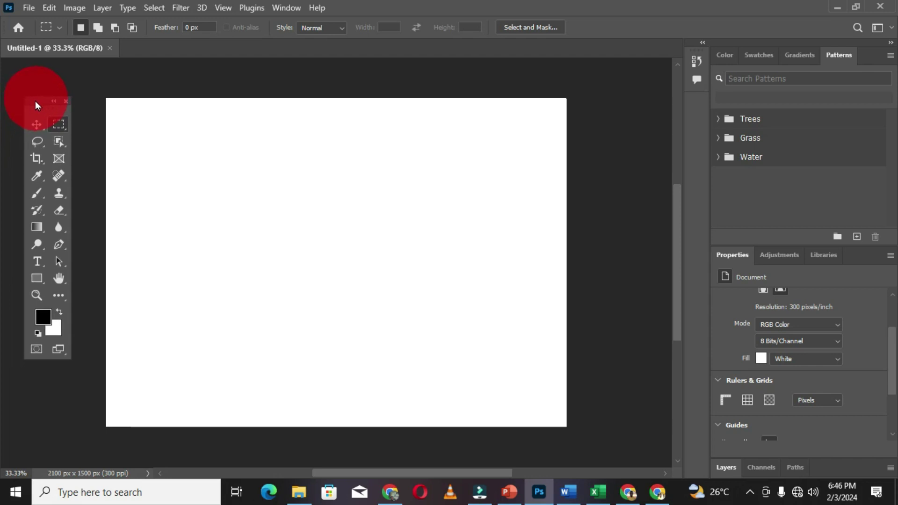
click(36, 125)
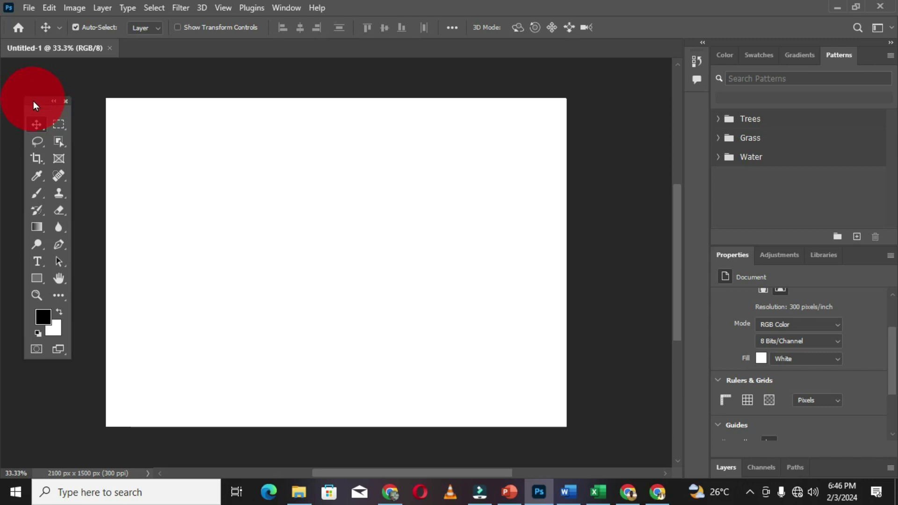
drag(34, 105, 608, 124)
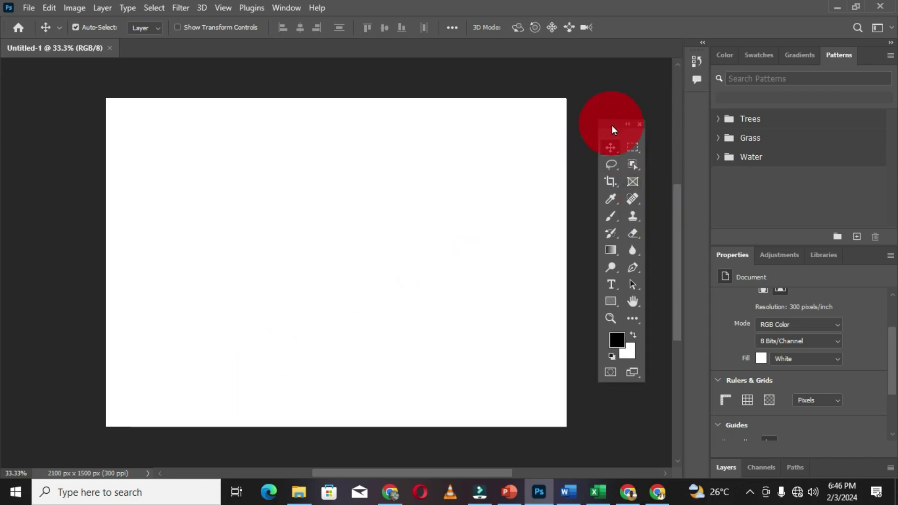
click(611, 124)
drag(613, 126, 2, 136)
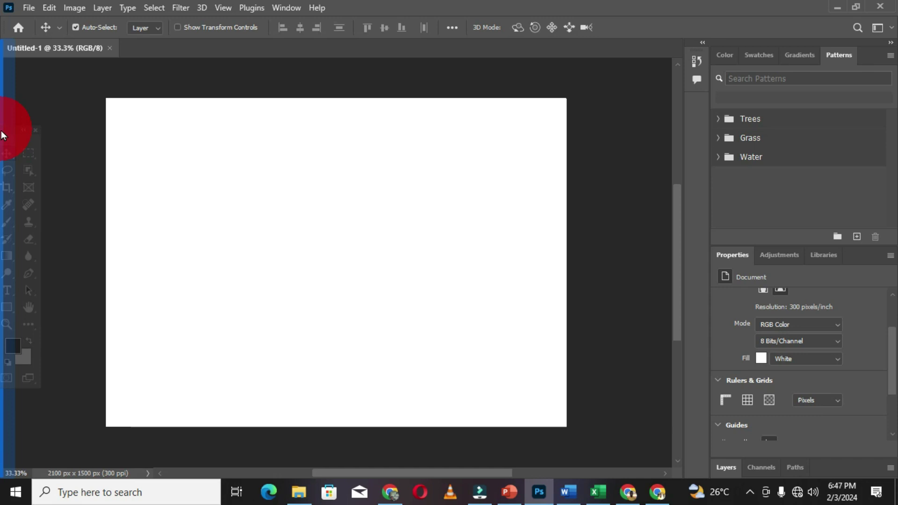
drag(2, 136, 3, 135)
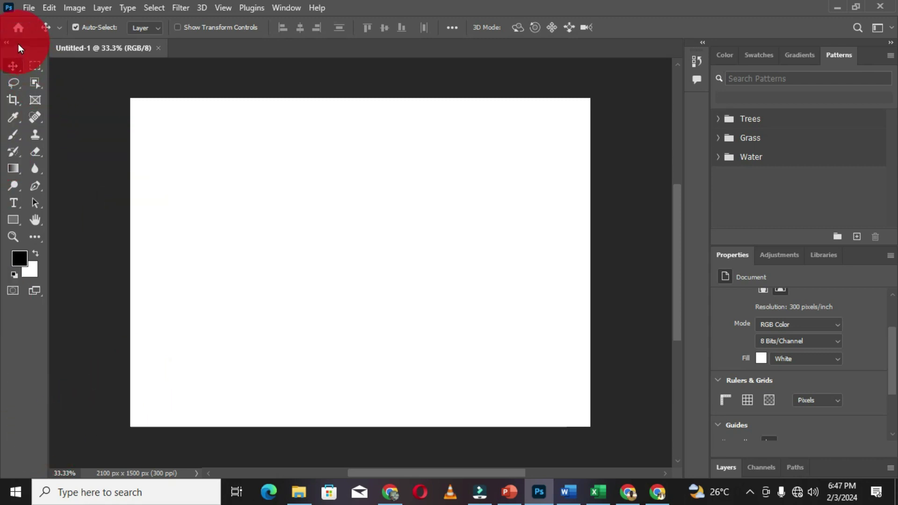
Step: Float the toolbar over the canvas edge and toggle it to a single column and back to two columns
drag(18, 43, 84, 79)
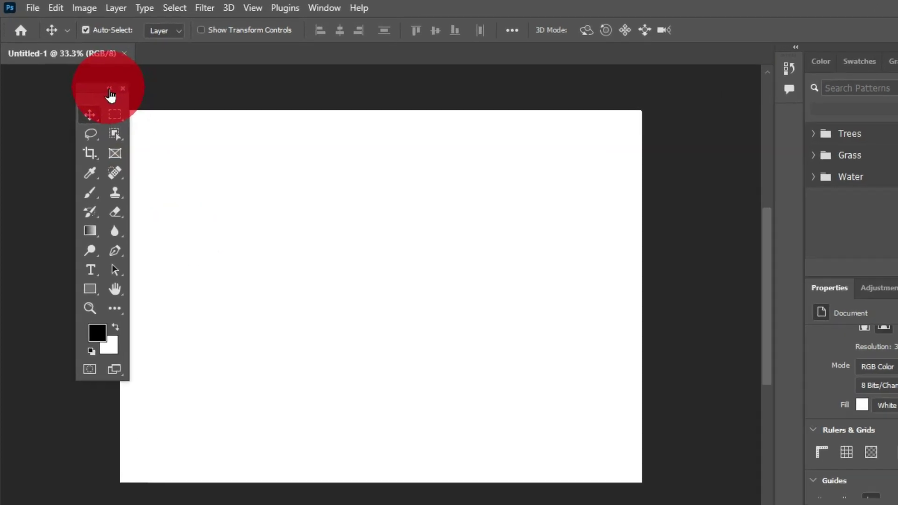
click(96, 79)
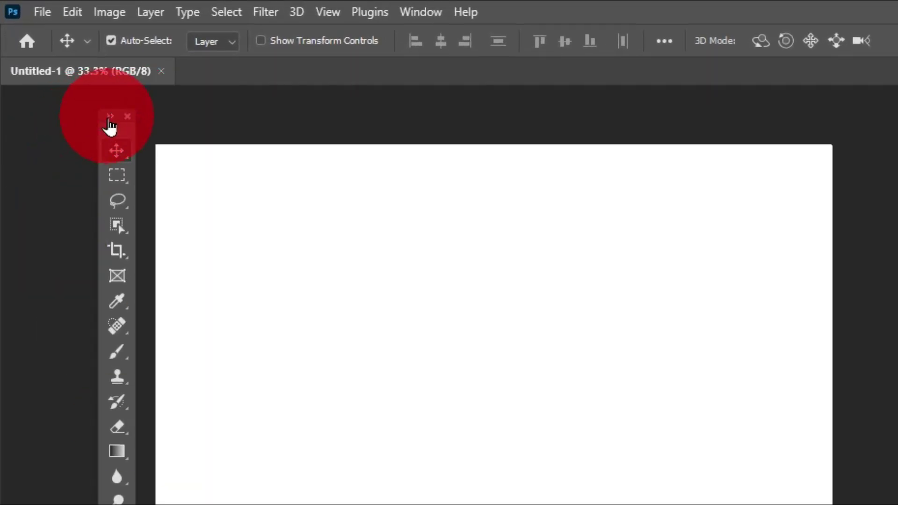
click(111, 117)
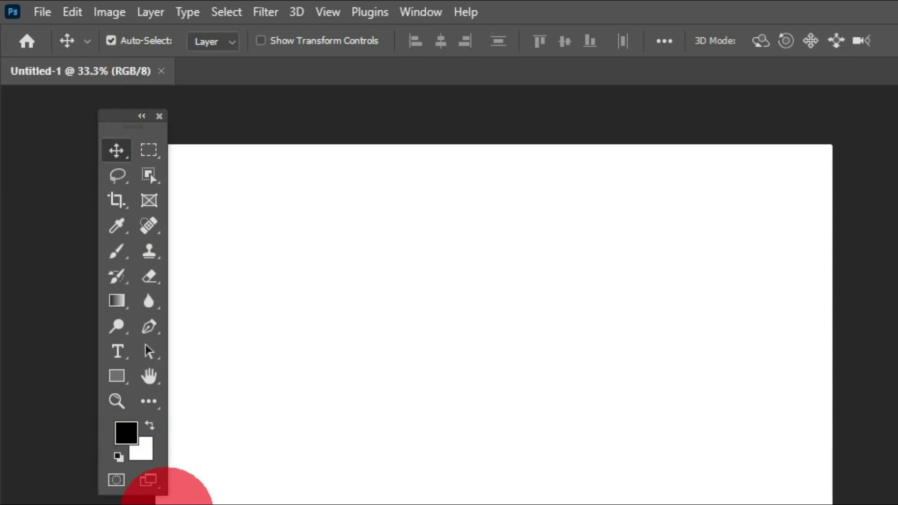
Step: Close the floating toolbar and show it again in the workspace
click(159, 118)
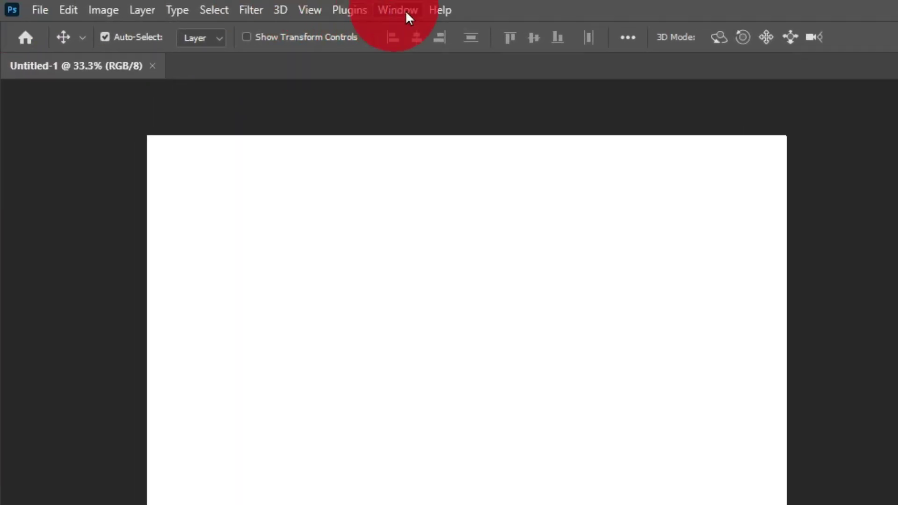
click(403, 10)
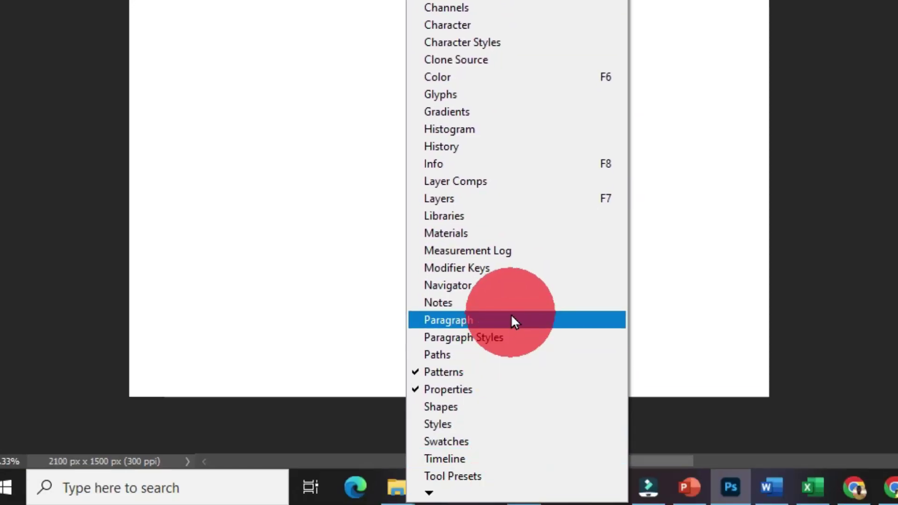
scroll(461, 485, down, 3)
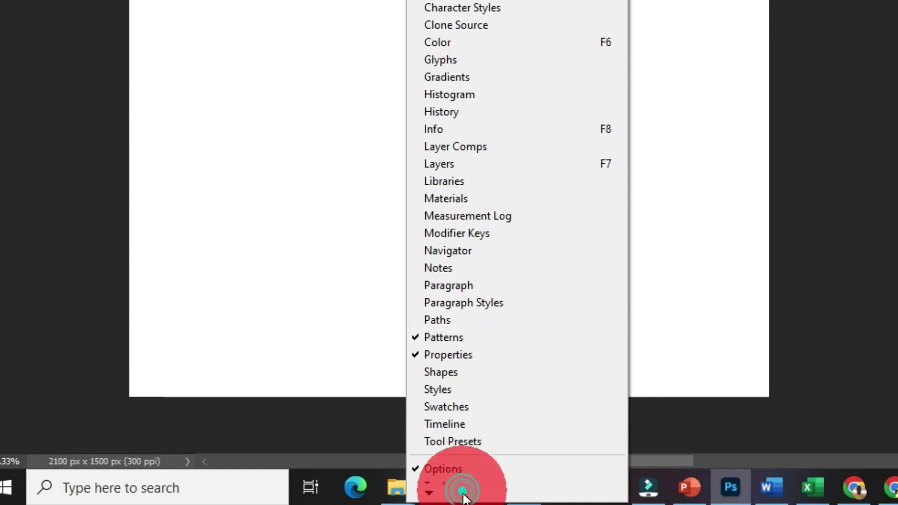
click(500, 475)
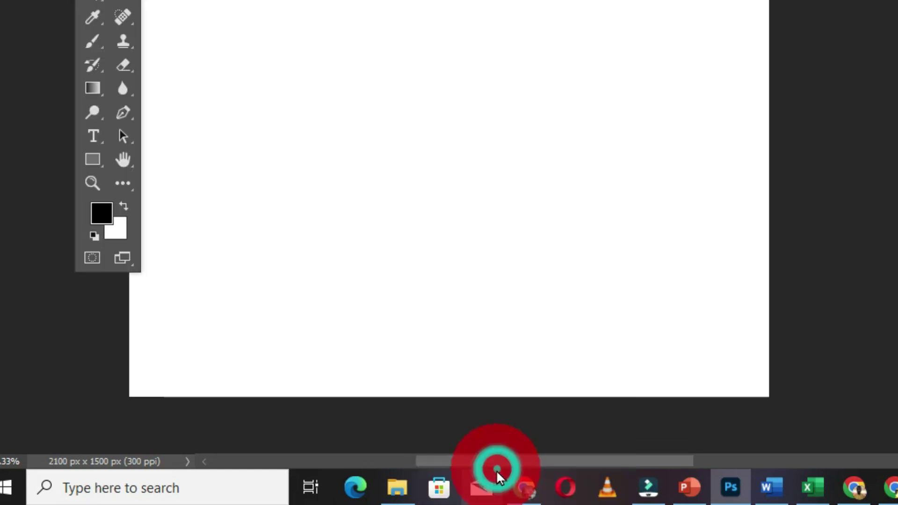
Step: Move the floating toolbar clear of the canvas and dock it at the workspace's left edge
drag(91, 0, 40, 0)
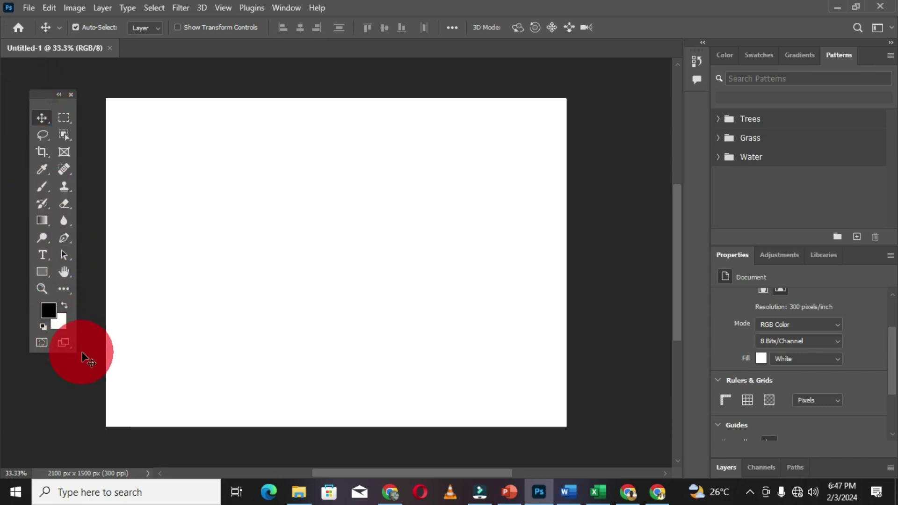
drag(41, 94, 3, 136)
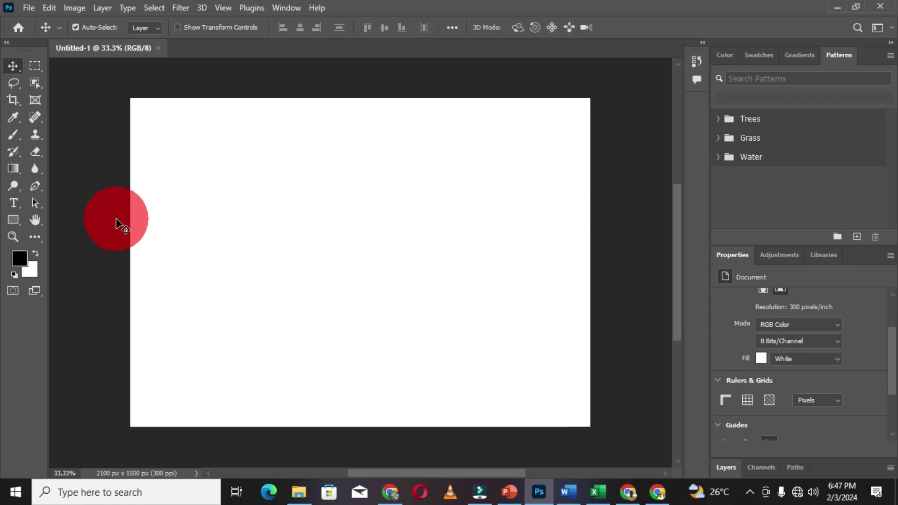
Step: Open the toolbar customization settings and place the Move Tool below the Artboard Tool in their group
click(49, 8)
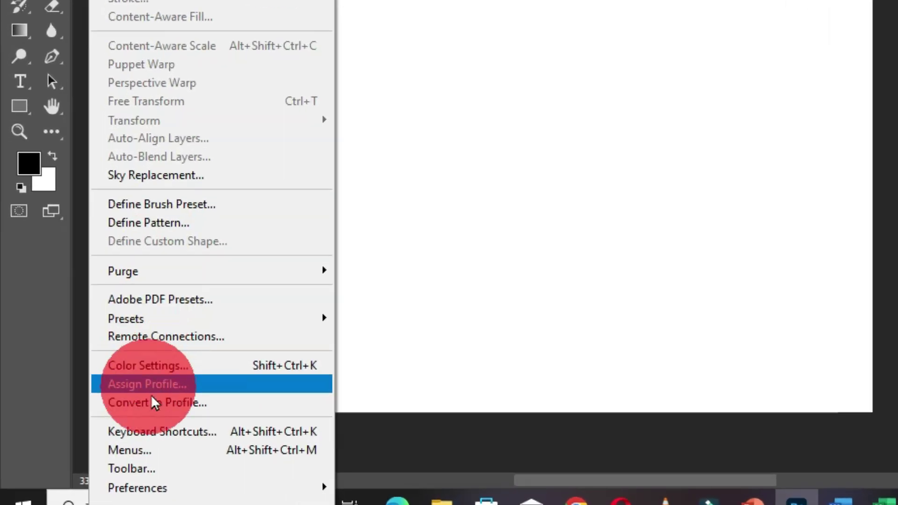
click(106, 465)
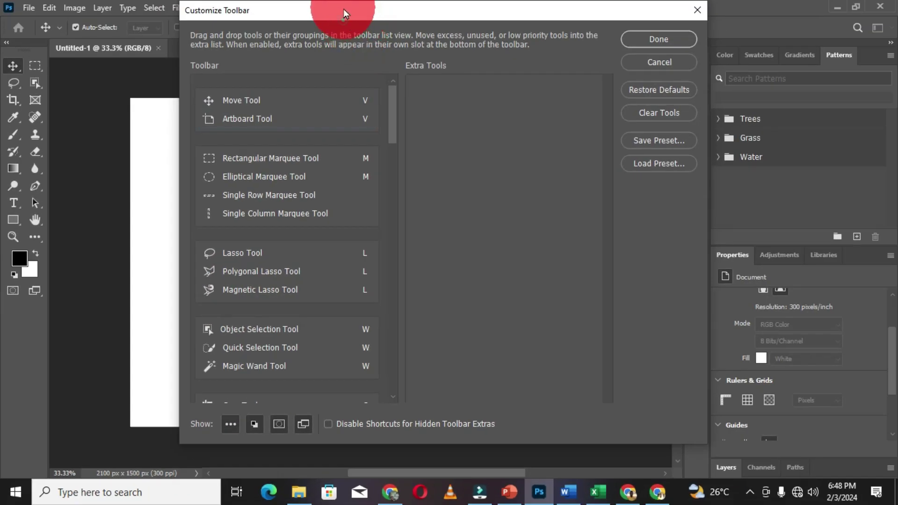
drag(343, 8, 342, 23)
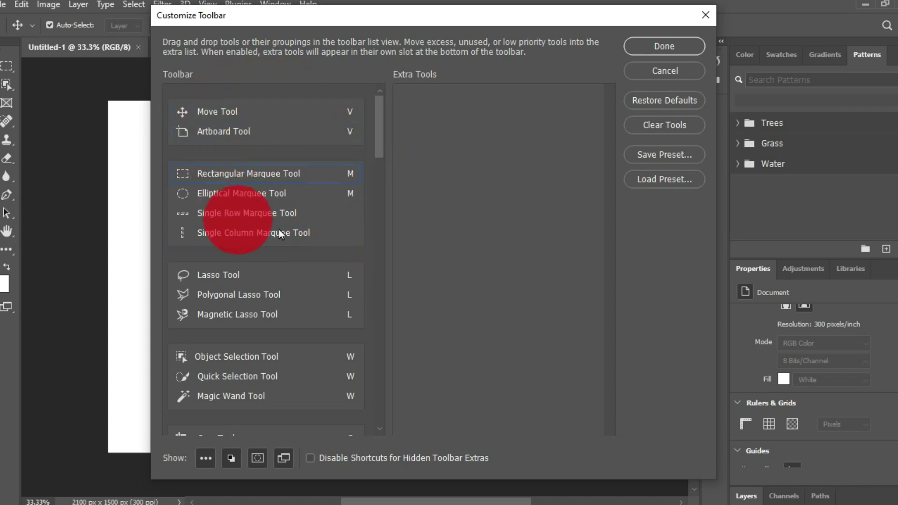
mouse_move(386, 99)
mouse_down()
mouse_move(376, 370)
mouse_move(402, 72)
mouse_up()
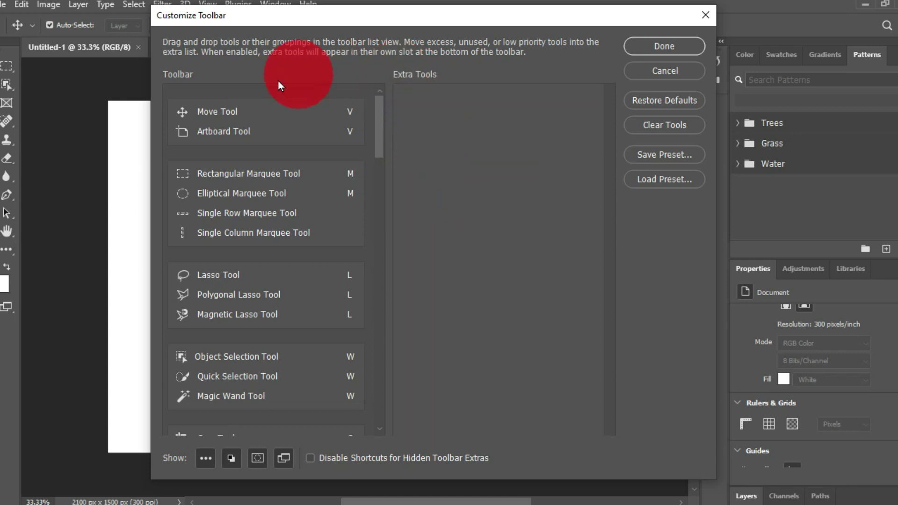
click(225, 112)
drag(225, 112, 280, 174)
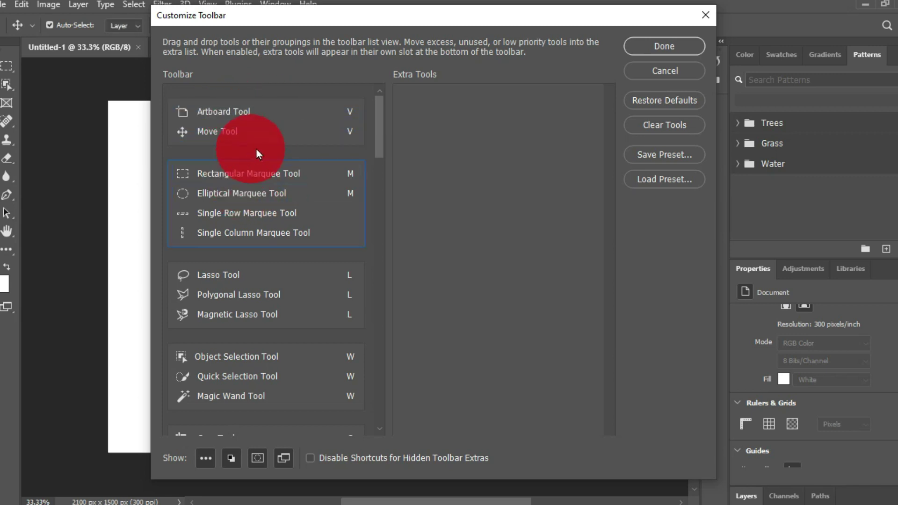
Step: Place the Rectangular Marquee Tool last in its group, below the Single Column Marquee Tool
mouse_move(266, 114)
mouse_down()
mouse_move(318, 120)
mouse_move(213, 115)
mouse_move(305, 112)
mouse_move(206, 104)
mouse_move(260, 136)
mouse_move(307, 104)
mouse_move(392, 218)
mouse_move(398, 210)
mouse_move(296, 170)
mouse_move(241, 241)
mouse_move(313, 280)
mouse_move(284, 174)
mouse_move(369, 171)
mouse_move(313, 173)
mouse_move(316, 237)
mouse_move(349, 255)
mouse_up()
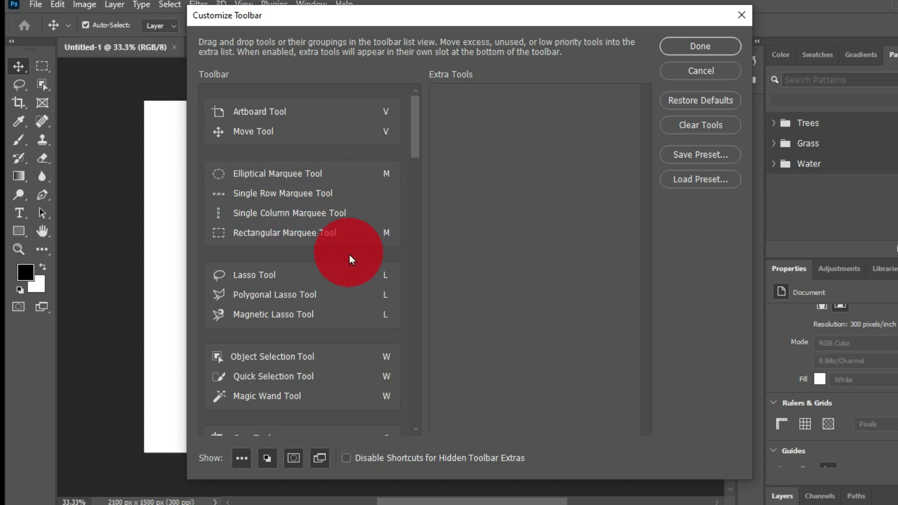
click(245, 175)
mouse_move(245, 175)
mouse_down()
mouse_move(221, 169)
mouse_move(307, 176)
mouse_move(276, 189)
mouse_move(325, 201)
mouse_move(270, 223)
mouse_move(270, 211)
mouse_move(333, 228)
mouse_move(262, 232)
mouse_move(273, 152)
mouse_move(265, 237)
mouse_move(220, 229)
mouse_move(246, 154)
mouse_move(289, 255)
mouse_move(195, 270)
mouse_move(315, 165)
mouse_move(332, 219)
mouse_move(304, 257)
mouse_move(386, 111)
mouse_move(377, 366)
mouse_move(396, 229)
mouse_move(386, 74)
mouse_move(397, 201)
mouse_move(285, 166)
mouse_move(284, 147)
mouse_move(242, 237)
mouse_move(223, 243)
mouse_up()
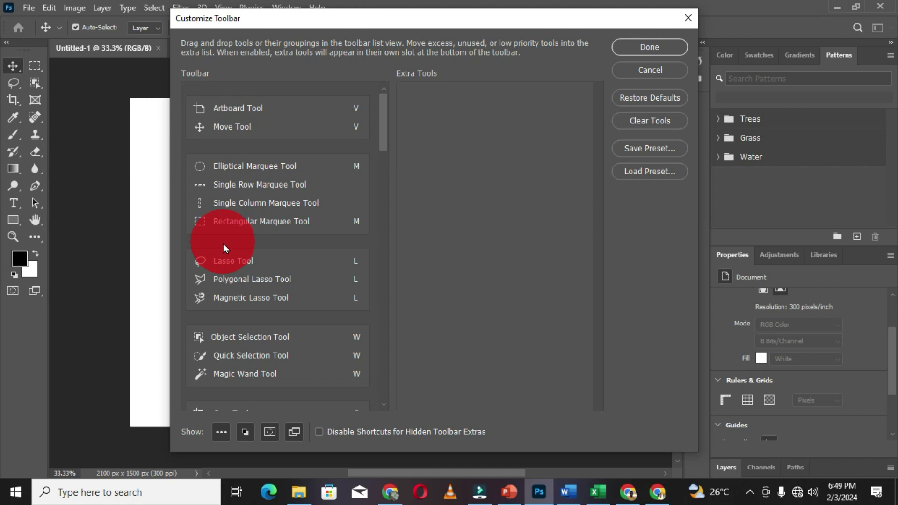
Step: Move the Lasso Tool out of its toolbar group into Extra Tools
mouse_move(223, 244)
mouse_down()
mouse_move(215, 251)
mouse_move(281, 222)
mouse_move(270, 172)
mouse_move(422, 318)
mouse_move(235, 258)
mouse_move(387, 251)
mouse_move(507, 228)
mouse_move(488, 191)
mouse_move(485, 214)
mouse_up()
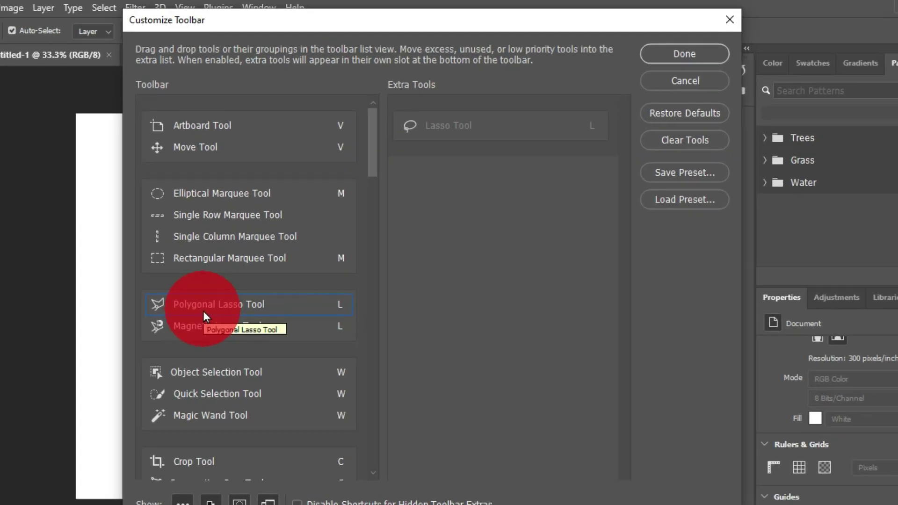
click(189, 308)
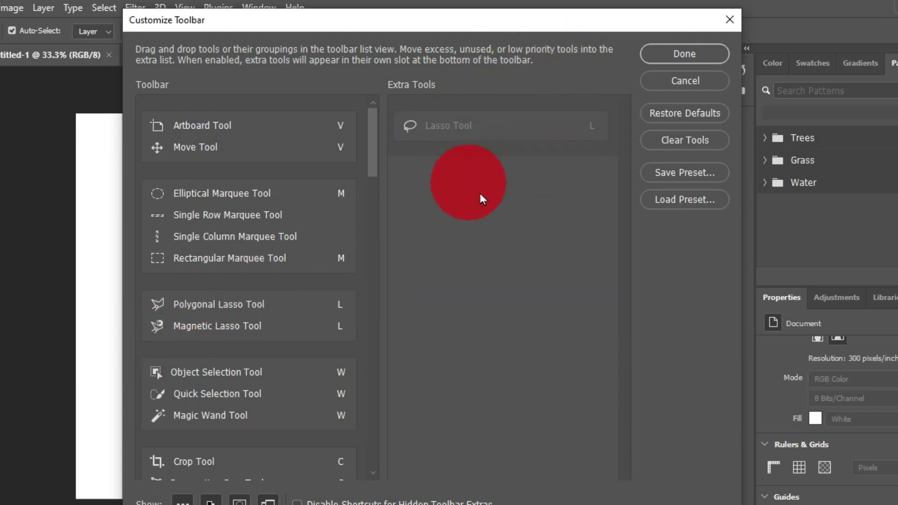
click(490, 195)
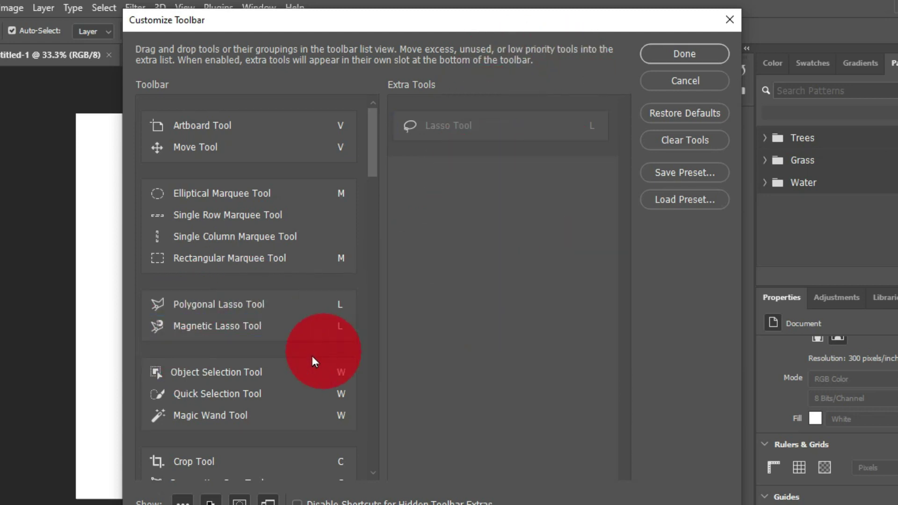
Step: Return the Lasso Tool to its toolbar group above the Magnetic Lasso Tool, and move the Polygonal Lasso Tool into Extra Tools
click(233, 320)
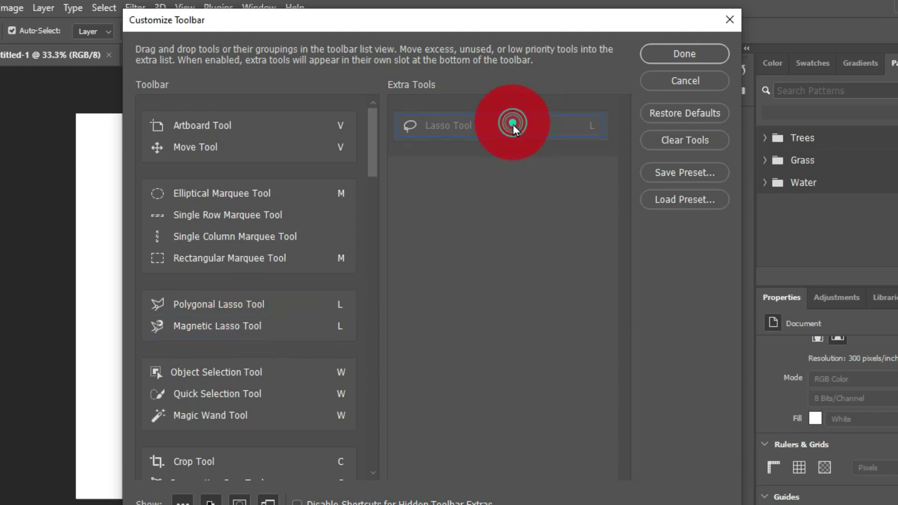
mouse_move(513, 123)
mouse_down()
mouse_move(279, 326)
mouse_move(326, 340)
mouse_up()
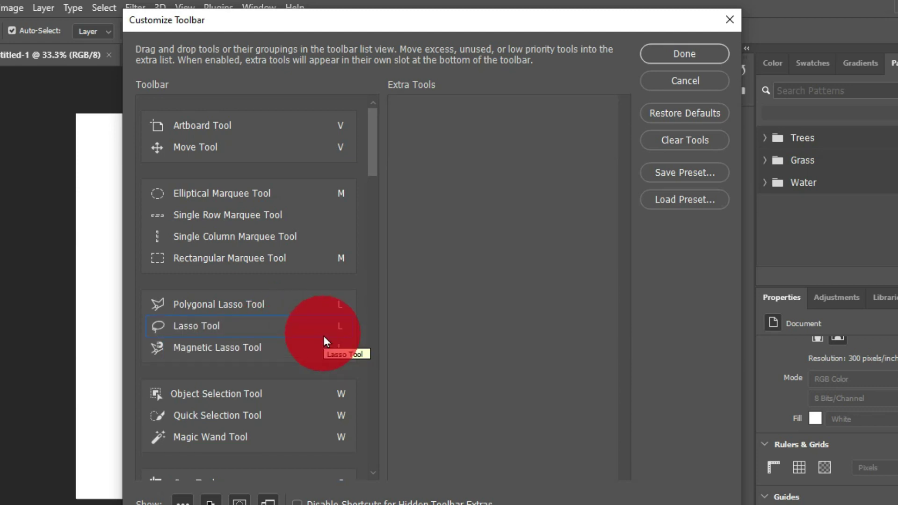
click(220, 310)
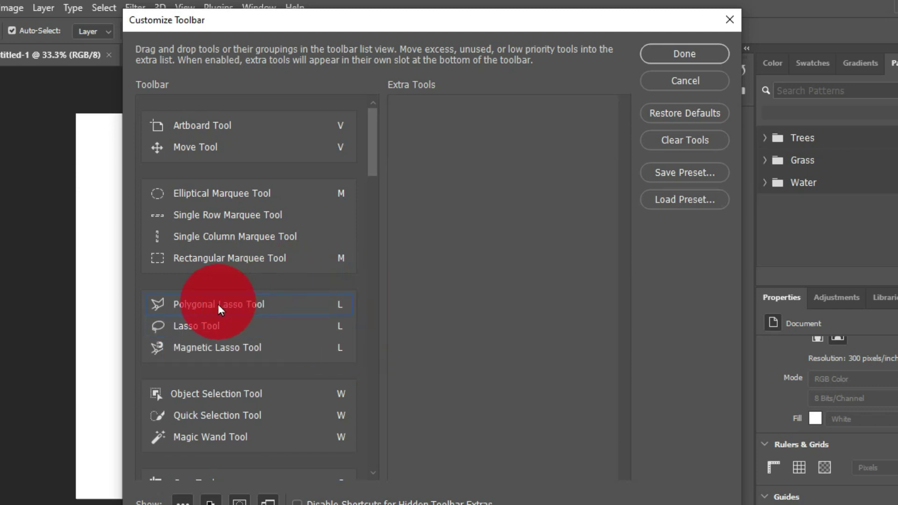
mouse_move(215, 311)
mouse_down()
mouse_move(359, 287)
mouse_move(485, 120)
mouse_move(515, 322)
mouse_up()
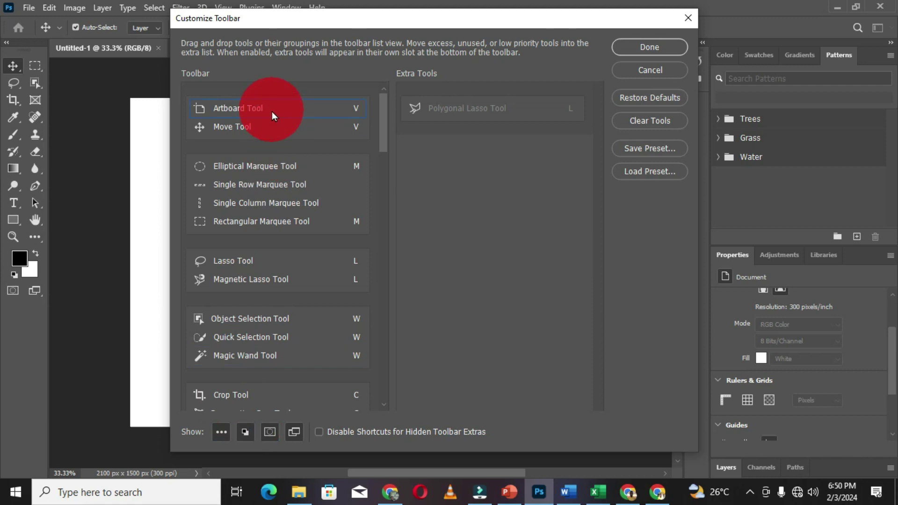
Step: Save the customized toolbar as a preset in Custom Toolbars, using a person's first name as file name, and apply the customization
scroll(254, 260, down, 1)
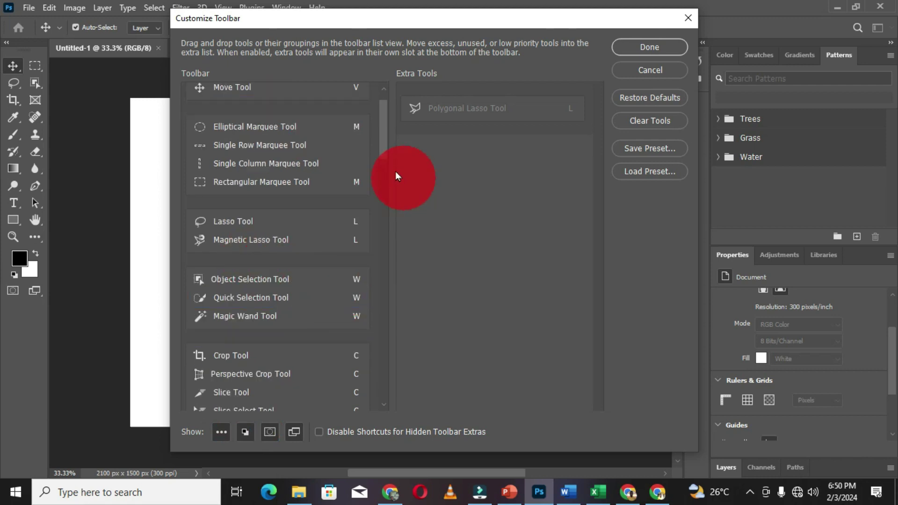
scroll(253, 284, down, 1)
scroll(253, 285, down, 1)
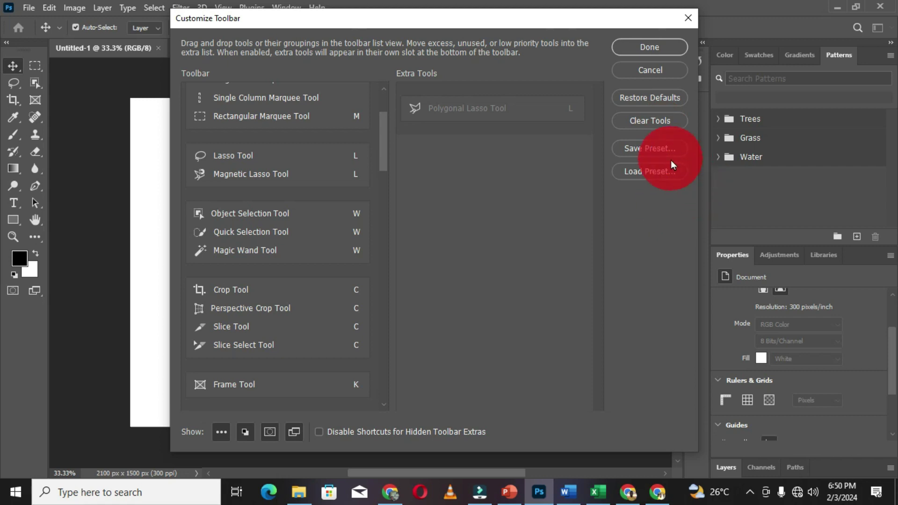
click(649, 147)
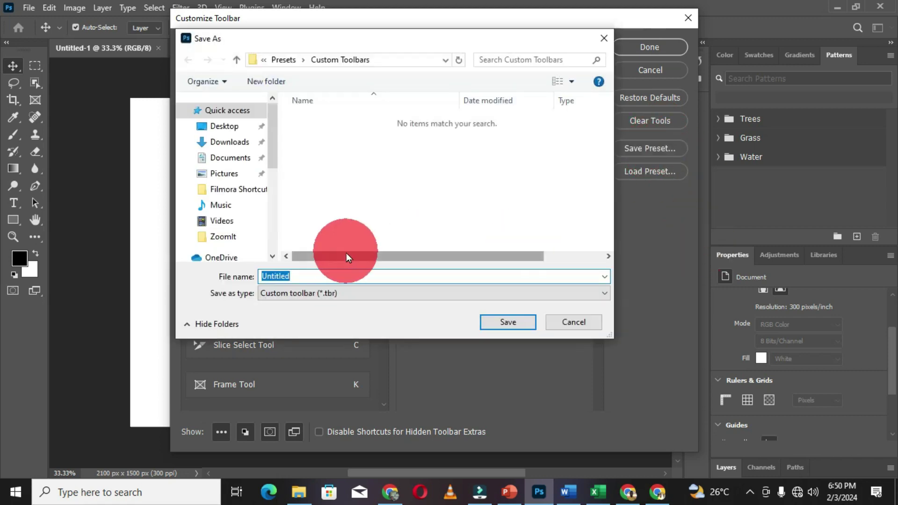
text(James)
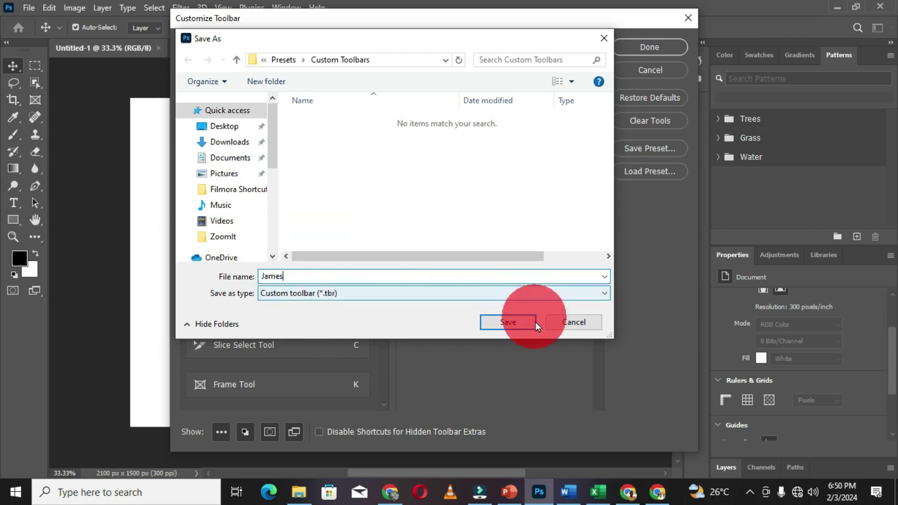
click(505, 324)
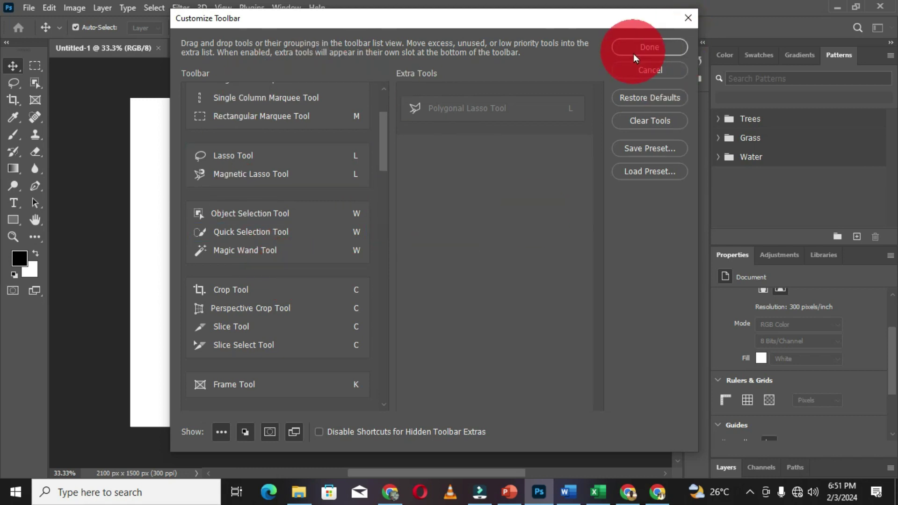
click(645, 50)
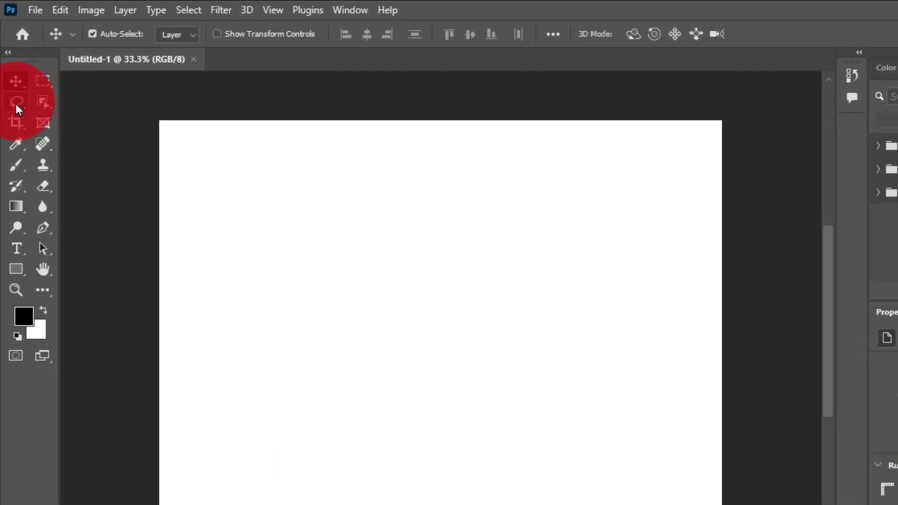
Step: Inspect the Lasso Tool group and the extra tools slot holding the Polygonal Lasso Tool, and reactivate the Move Tool
click(16, 105)
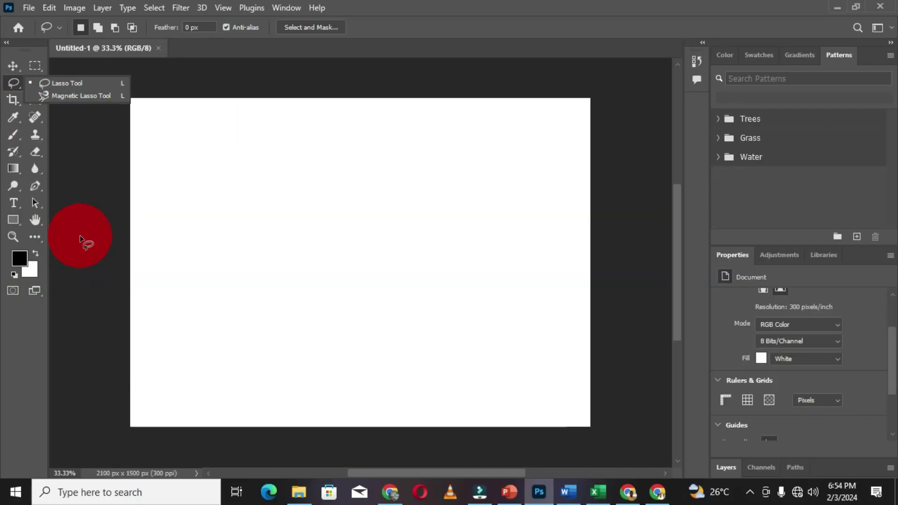
click(35, 237)
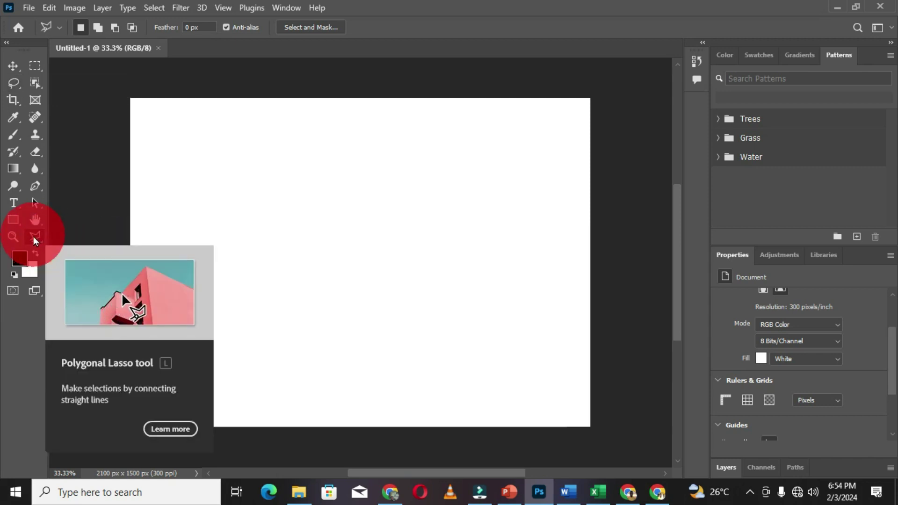
mouse_move(38, 237)
mouse_down()
mouse_move(153, 383)
mouse_move(117, 259)
mouse_move(94, 246)
mouse_up()
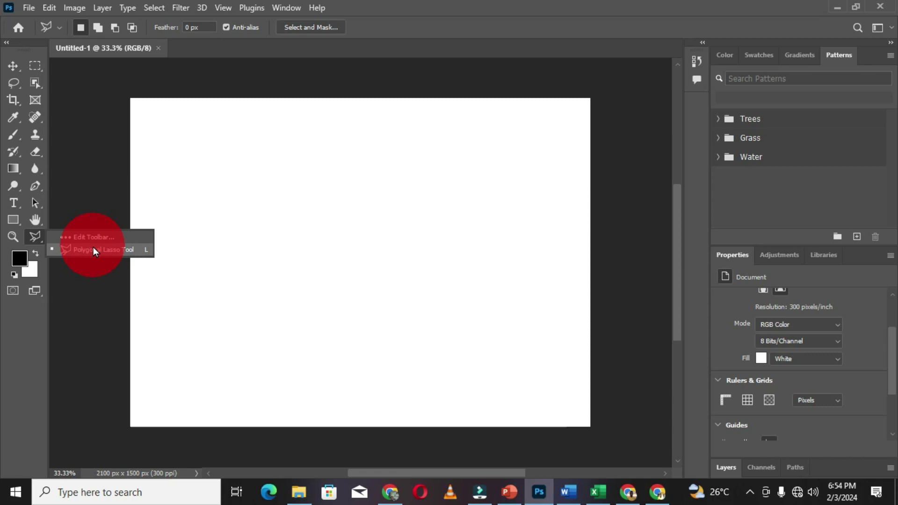
mouse_move(93, 247)
mouse_down()
mouse_move(71, 249)
mouse_move(94, 238)
mouse_move(100, 248)
mouse_move(67, 95)
mouse_move(72, 101)
mouse_up()
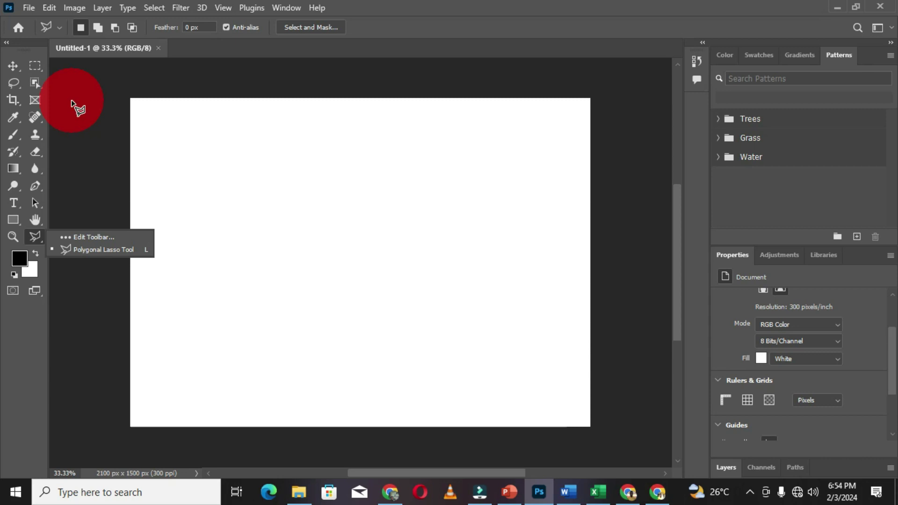
click(13, 65)
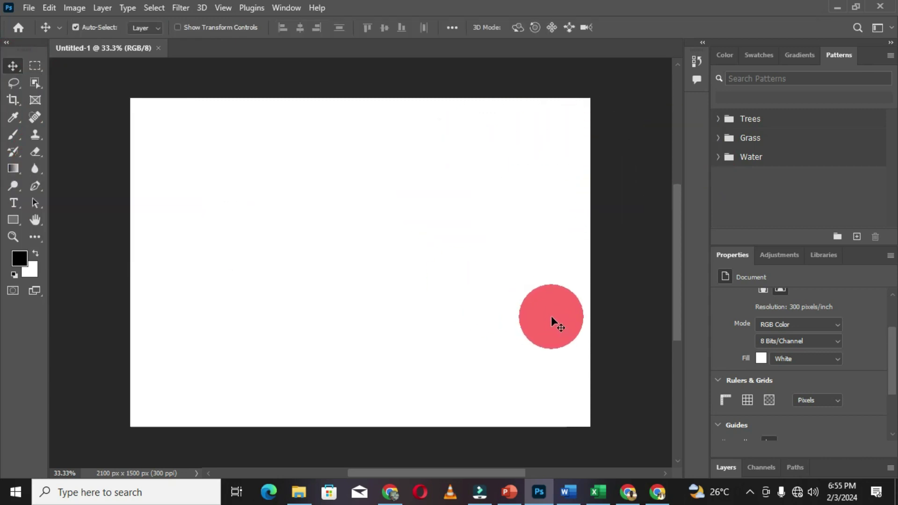
Step: View the Color, Swatches, Gradients and Patterns panels in turn, and expand the History panel
click(724, 57)
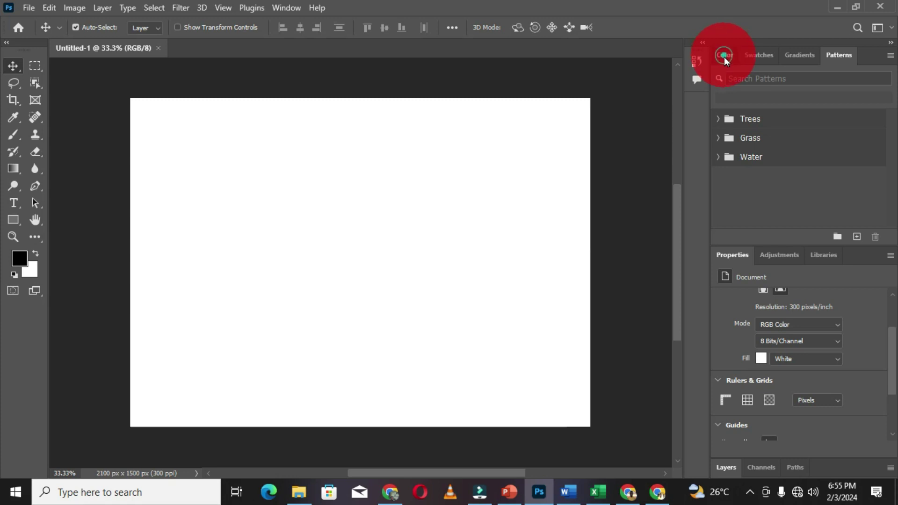
click(757, 55)
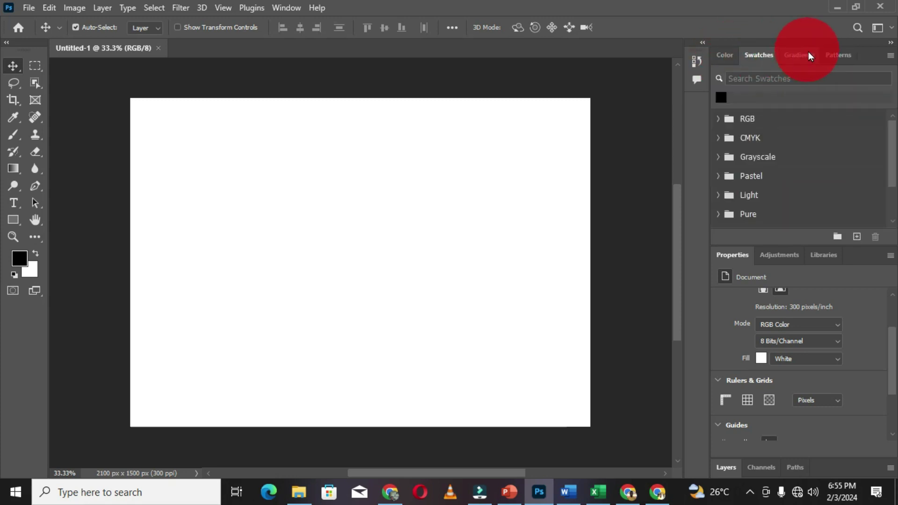
click(800, 54)
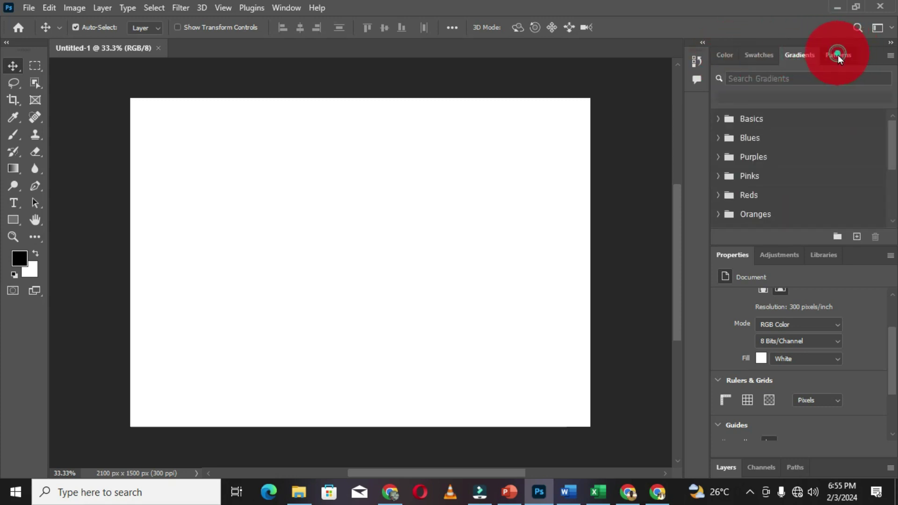
click(838, 55)
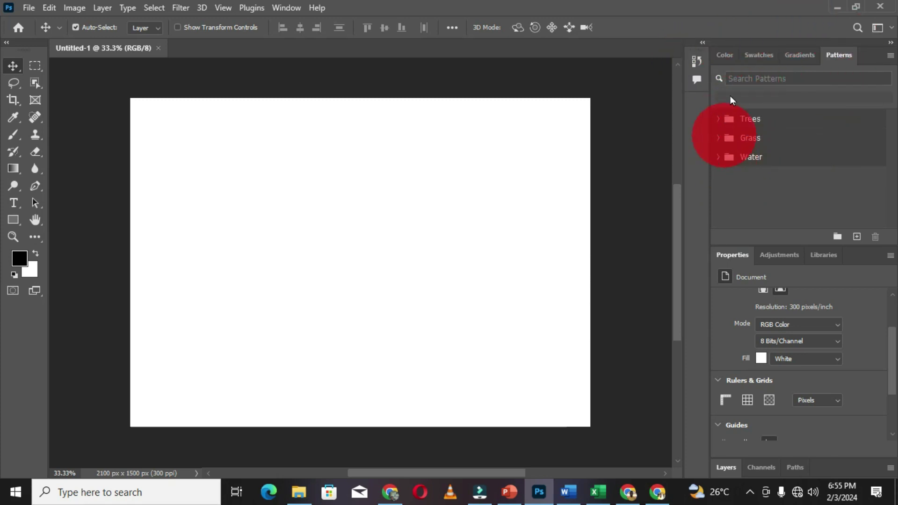
click(696, 60)
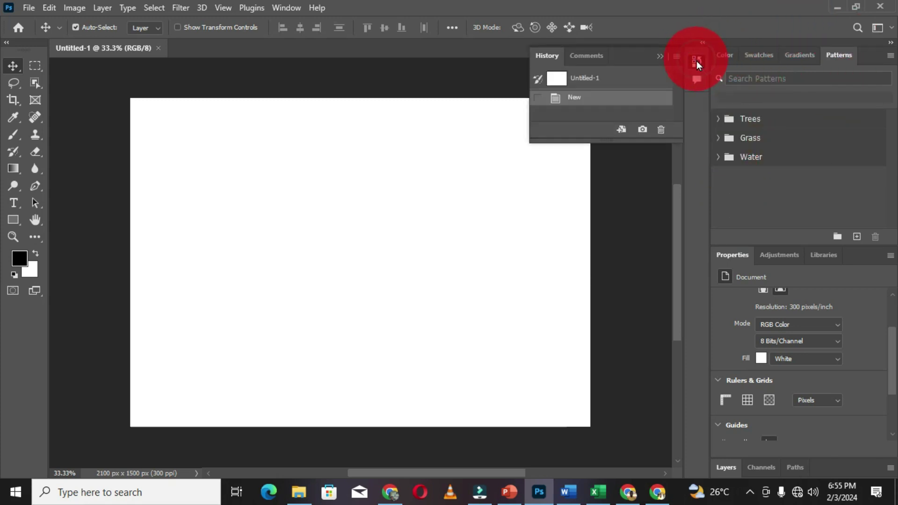
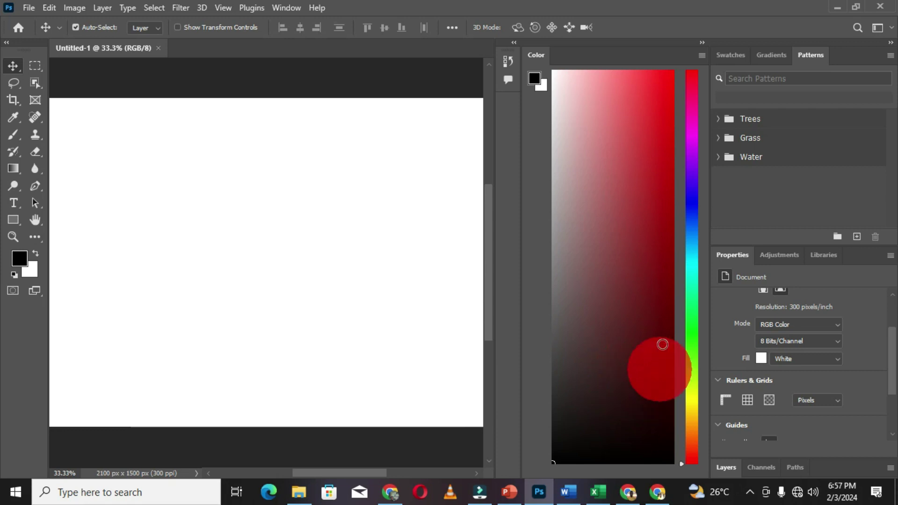
Step: Dock the Color panel and the Properties panel as icons in the collapsed column below Comments
drag(536, 53, 487, 71)
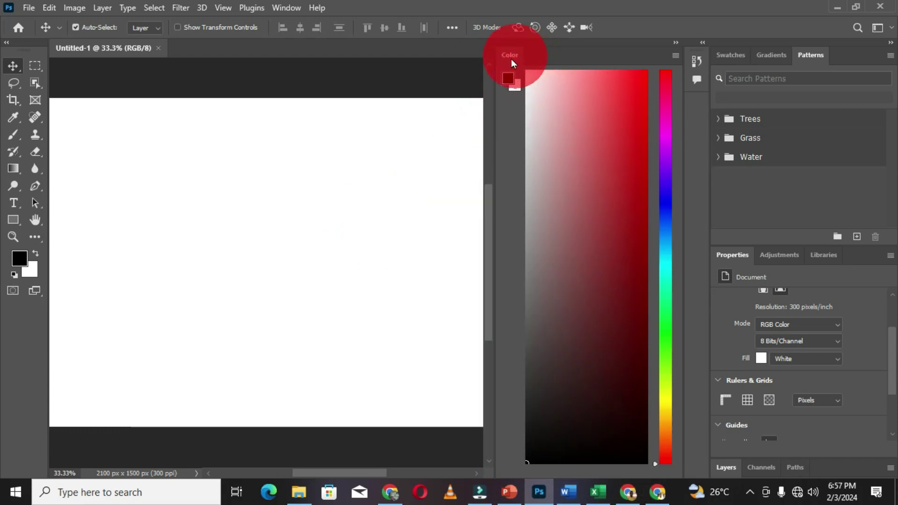
drag(503, 61, 692, 84)
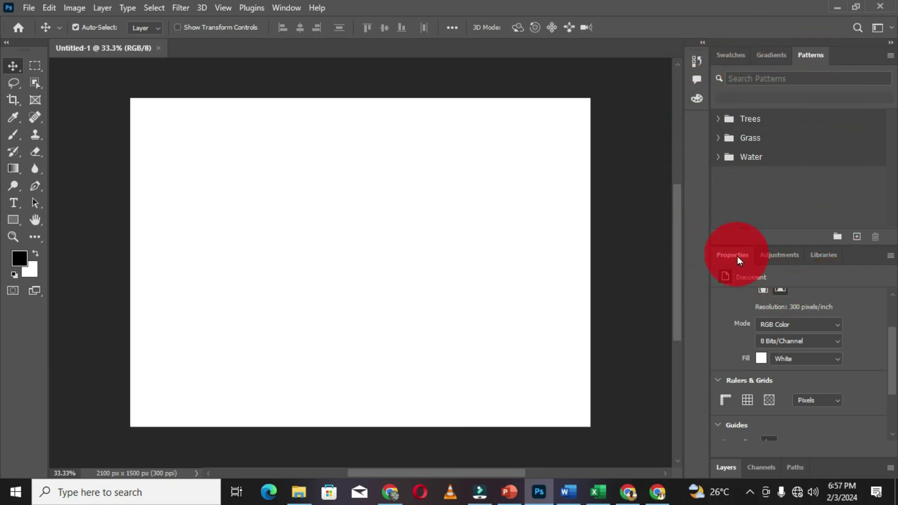
drag(736, 254, 694, 172)
drag(660, 199, 661, 145)
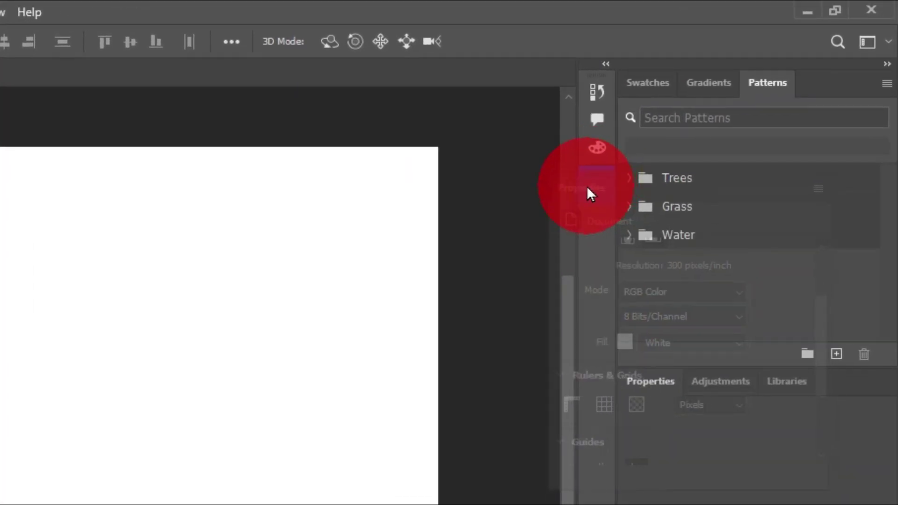
drag(586, 186, 586, 184)
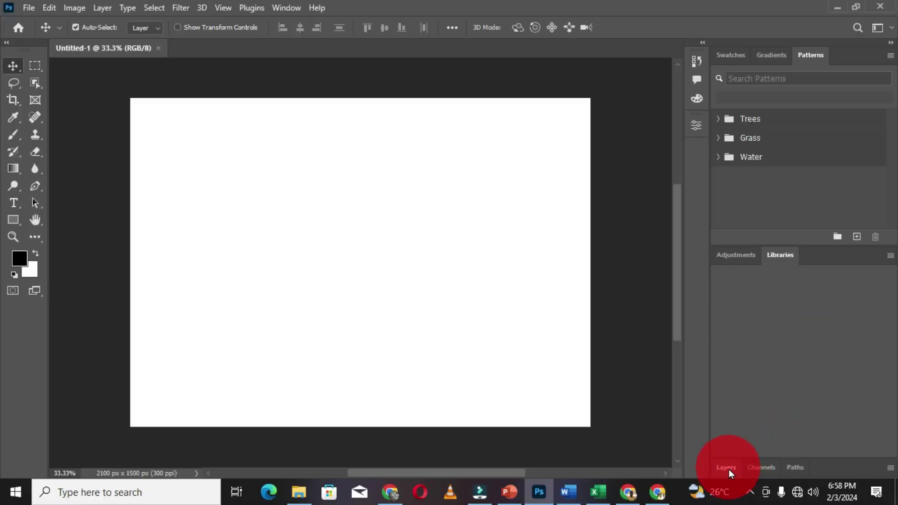
Step: Undock the Layers panel to float over the canvas's upper right part and make it taller
drag(729, 470, 554, 74)
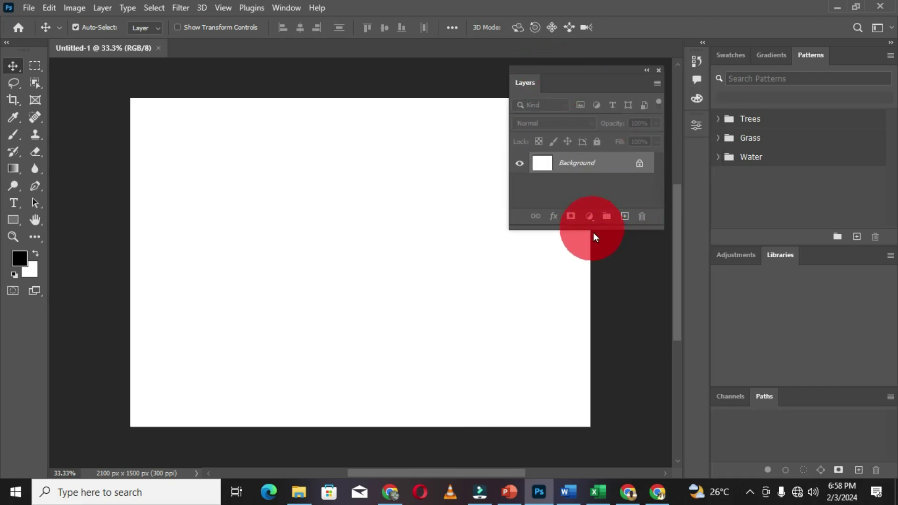
drag(591, 229, 590, 386)
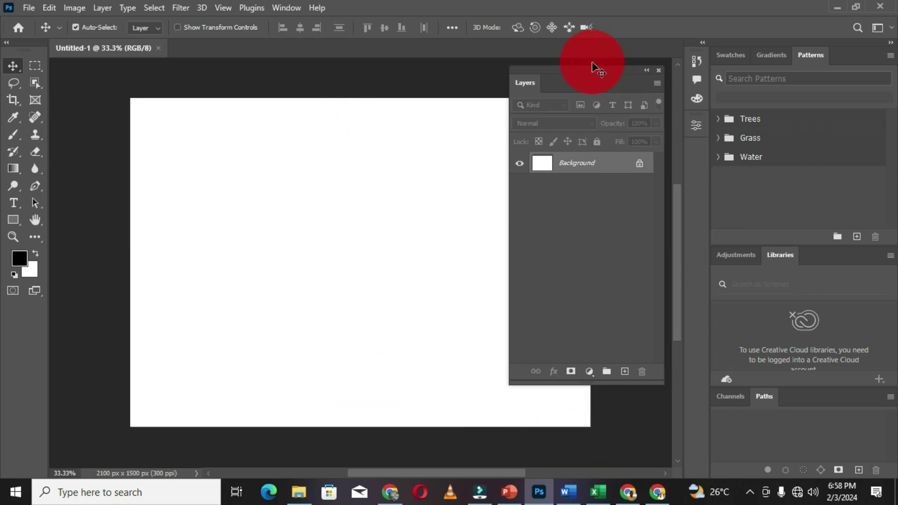
drag(590, 70, 592, 69)
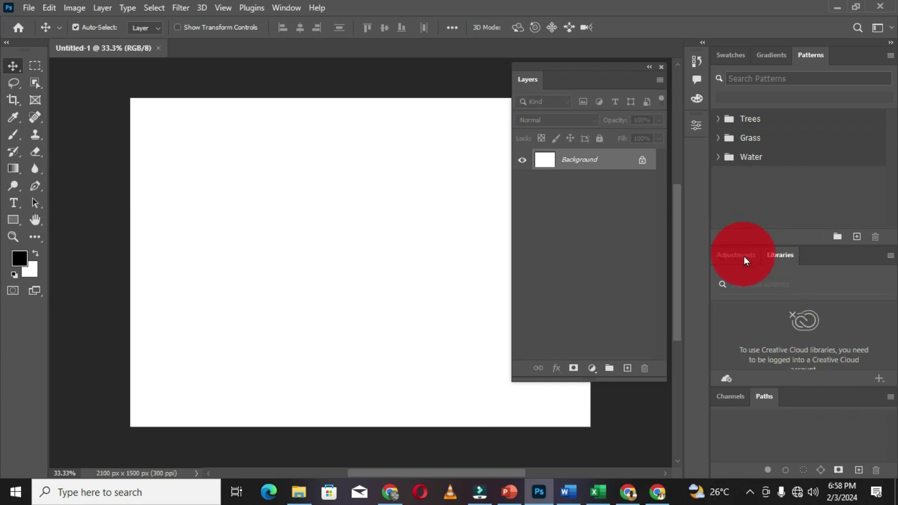
Step: Undock the Adjustments panel, make it taller and float it over the canvas's upper left corner
drag(743, 256, 91, 68)
drag(119, 145, 125, 243)
drag(127, 64, 122, 80)
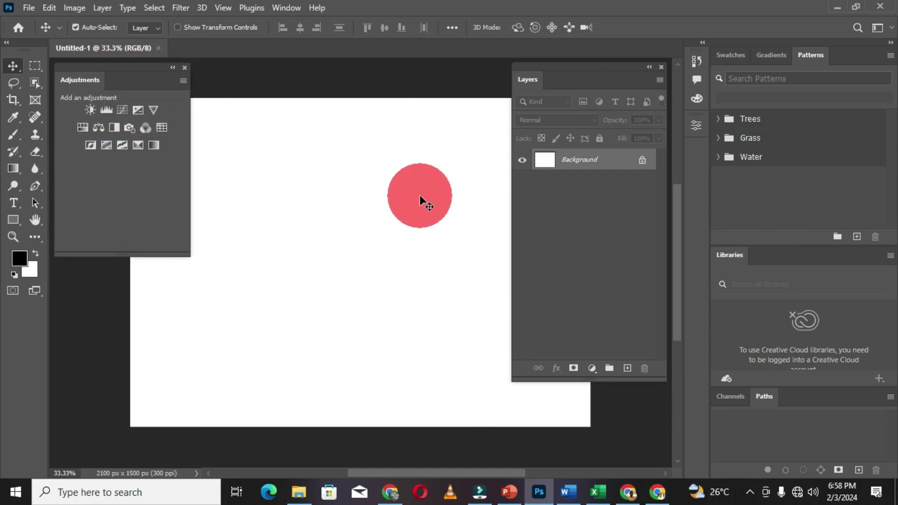
drag(420, 197, 346, 206)
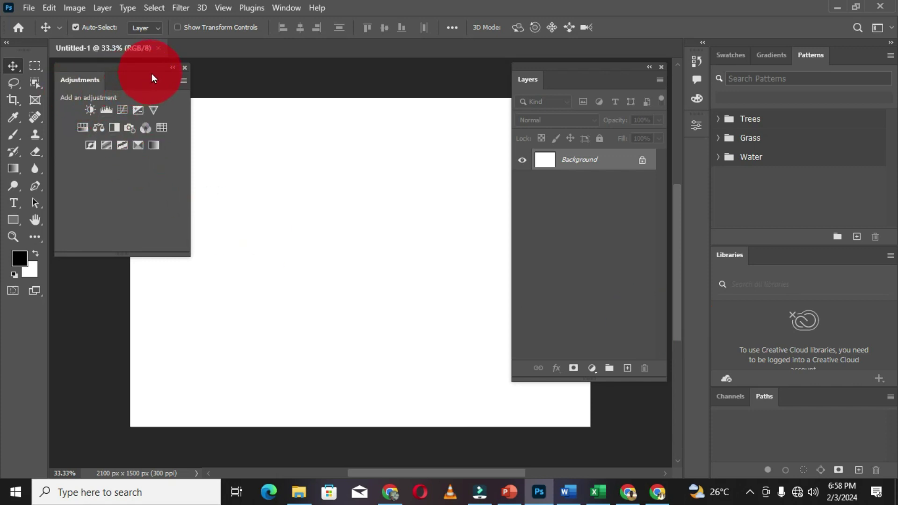
Step: Collapse the floating Adjustments and Layers panels to icons and move the Layers panel to the canvas's upper right corner
click(173, 67)
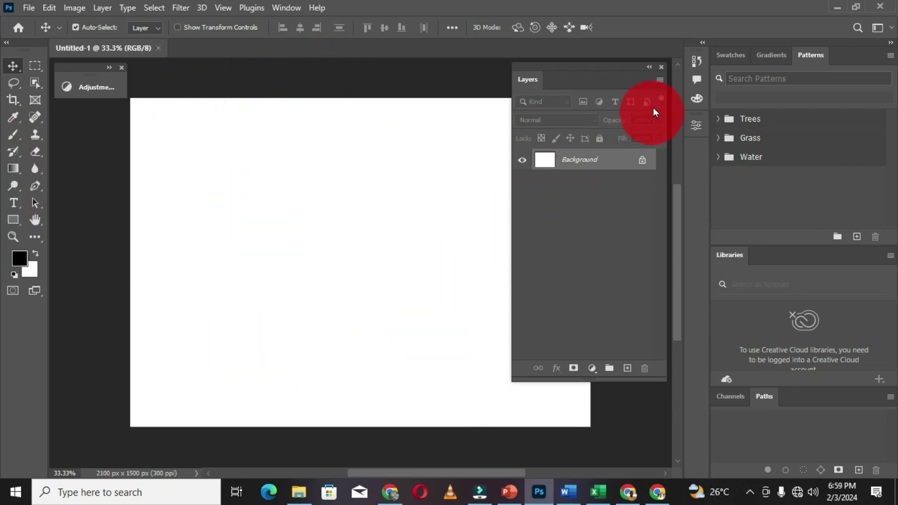
click(650, 67)
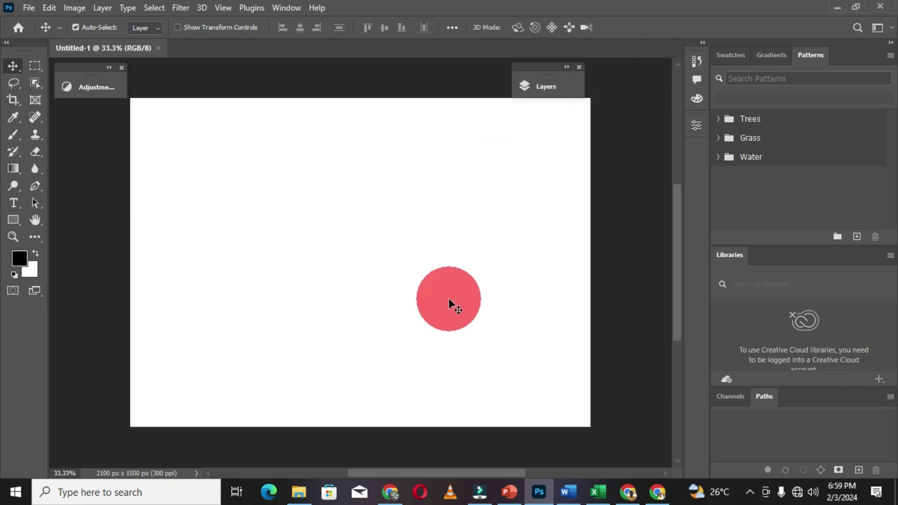
drag(533, 70, 603, 67)
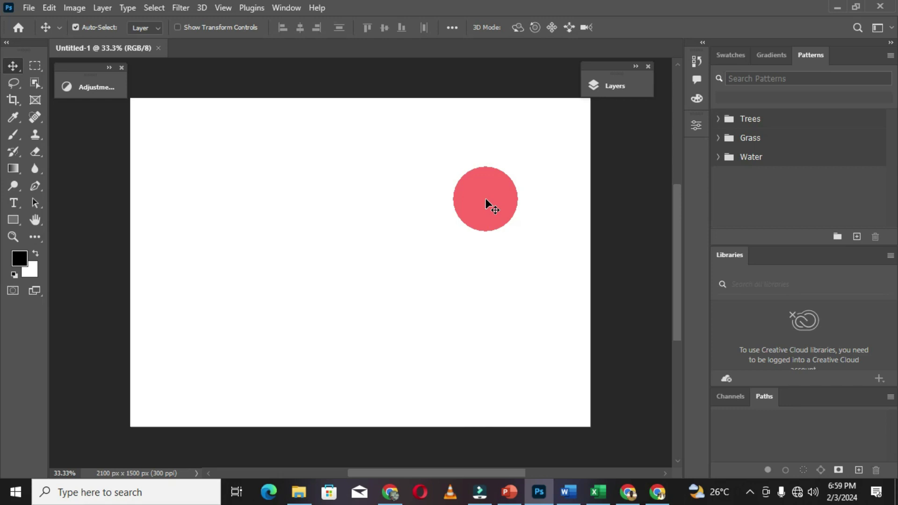
drag(486, 199, 483, 200)
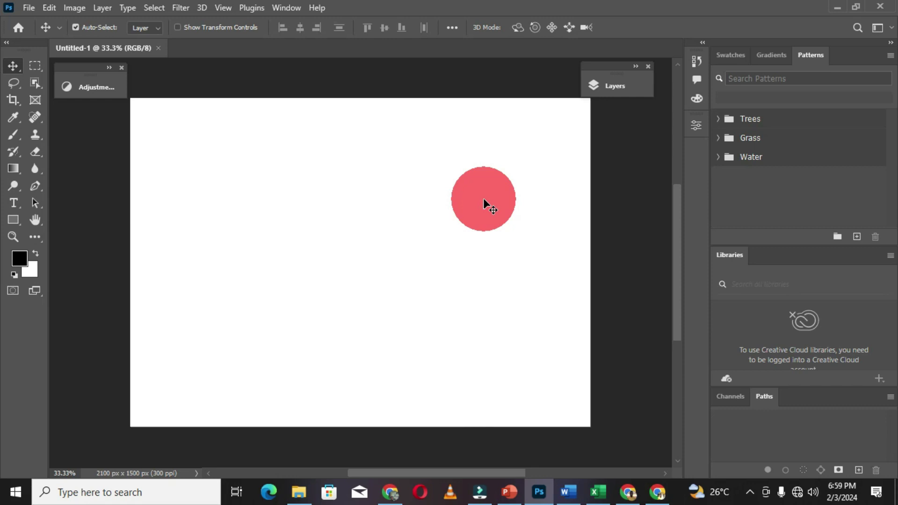
drag(484, 200, 613, 173)
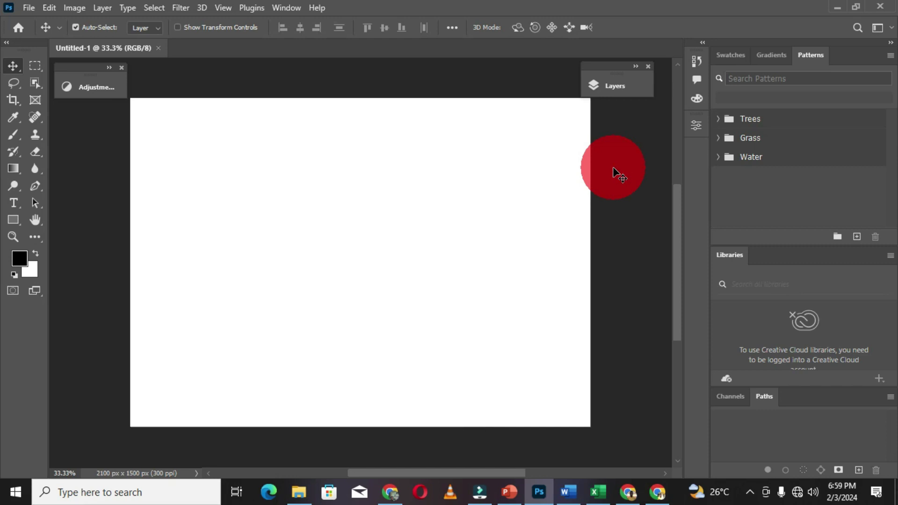
Step: Move the Properties panel out of the collapsed icon column and dock it as a tab beside Libraries
drag(613, 168, 699, 129)
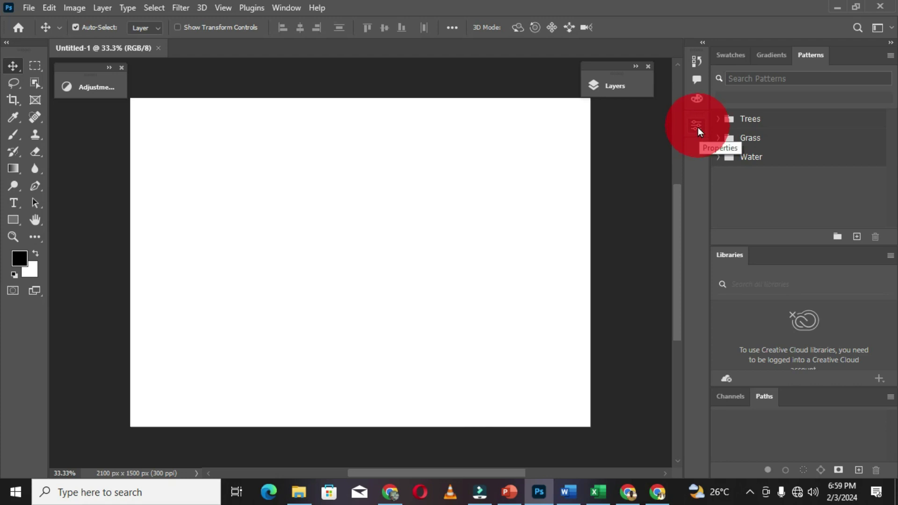
drag(697, 127, 772, 255)
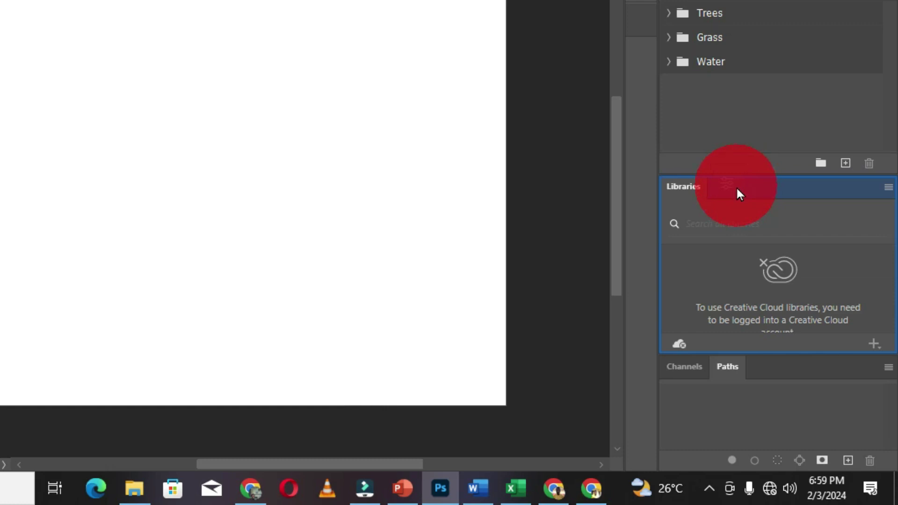
drag(736, 188, 735, 185)
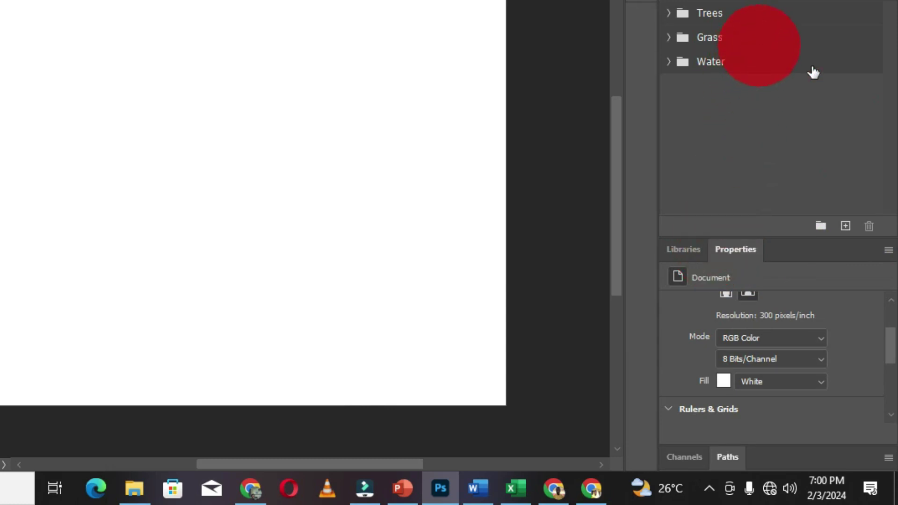
click(744, 253)
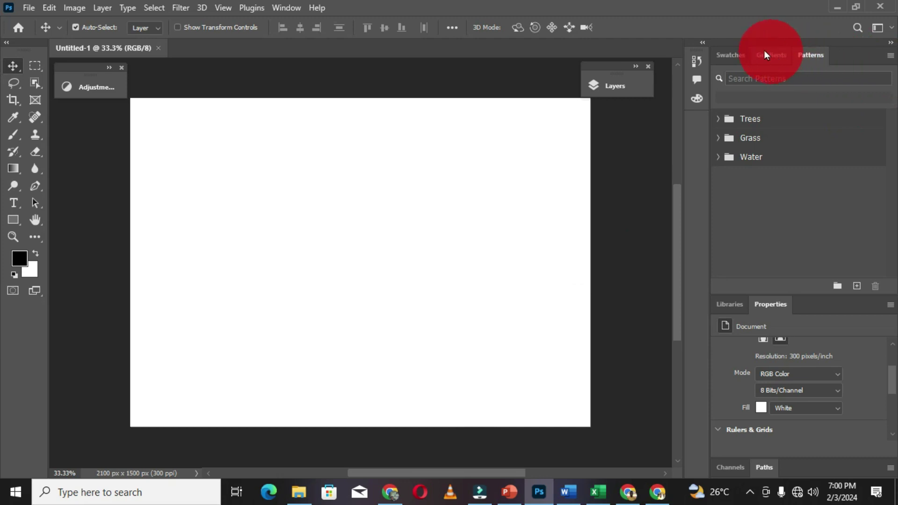
Step: Expand and re-collapse the History, Comments and Color column, and toggle the main panel dock between icons and full panels twice
click(701, 42)
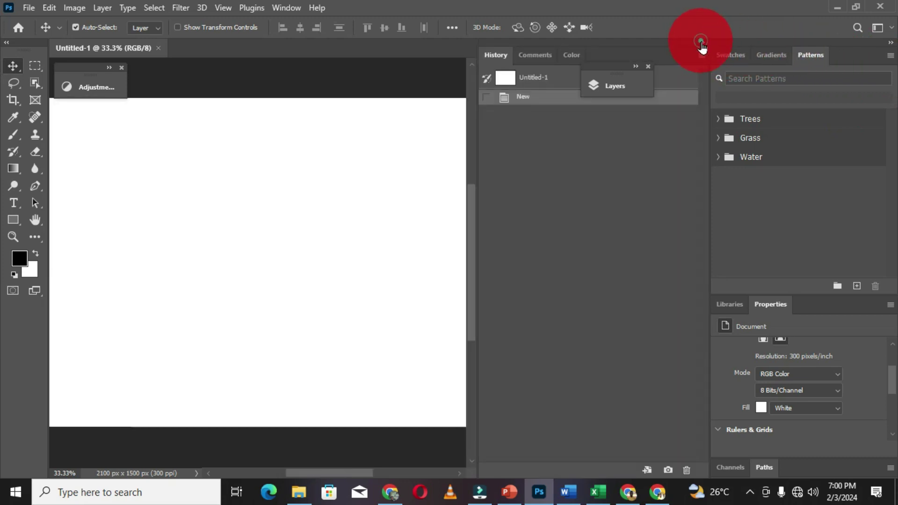
click(702, 45)
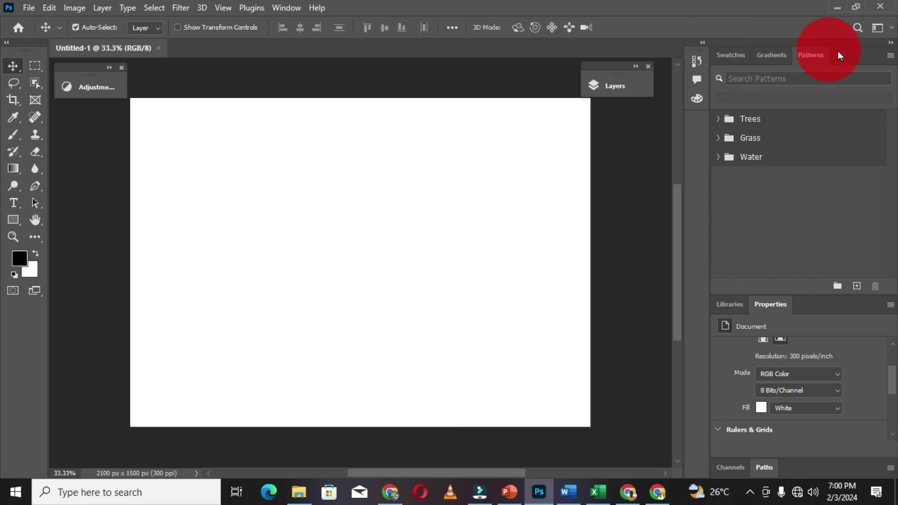
click(891, 43)
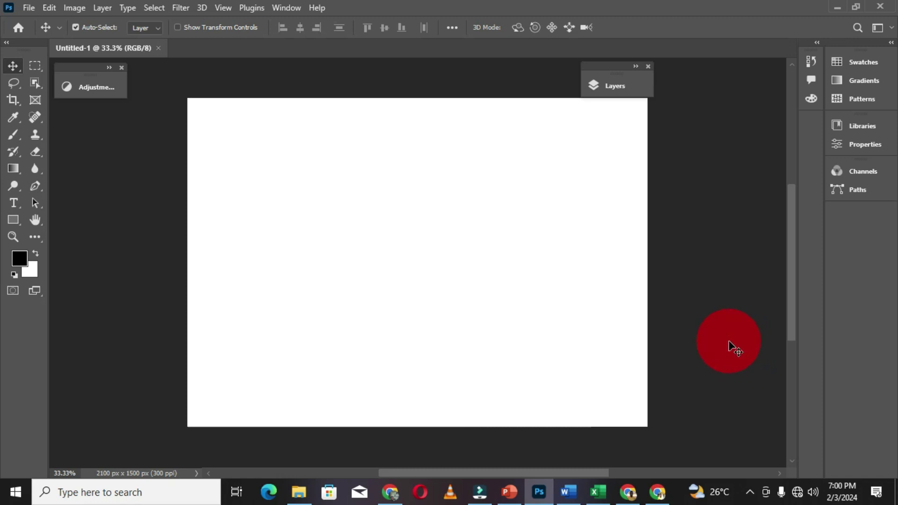
click(891, 43)
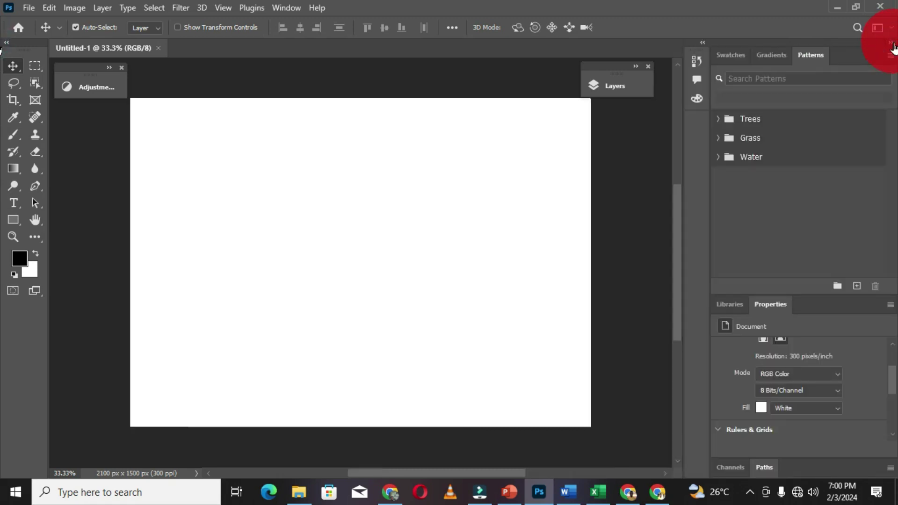
click(892, 43)
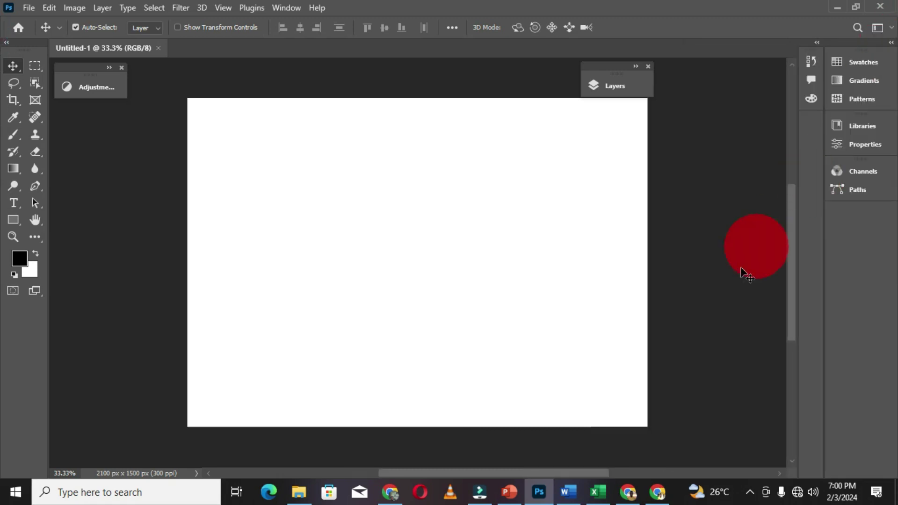
click(892, 43)
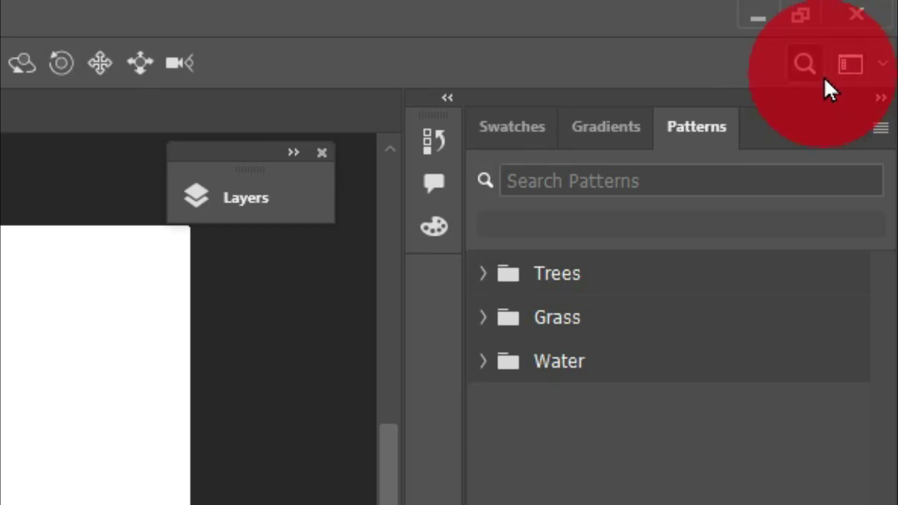
Step: Reset the Essentials workspace to its default panel layout
click(883, 65)
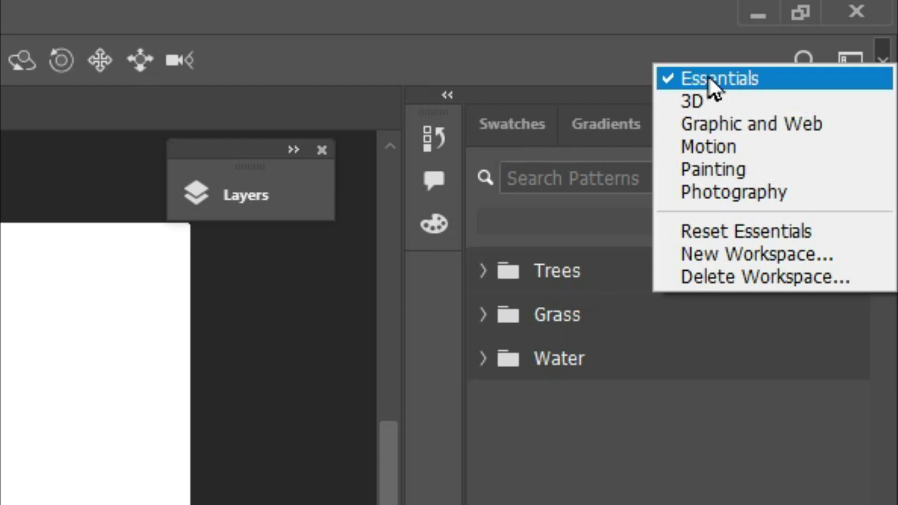
click(720, 235)
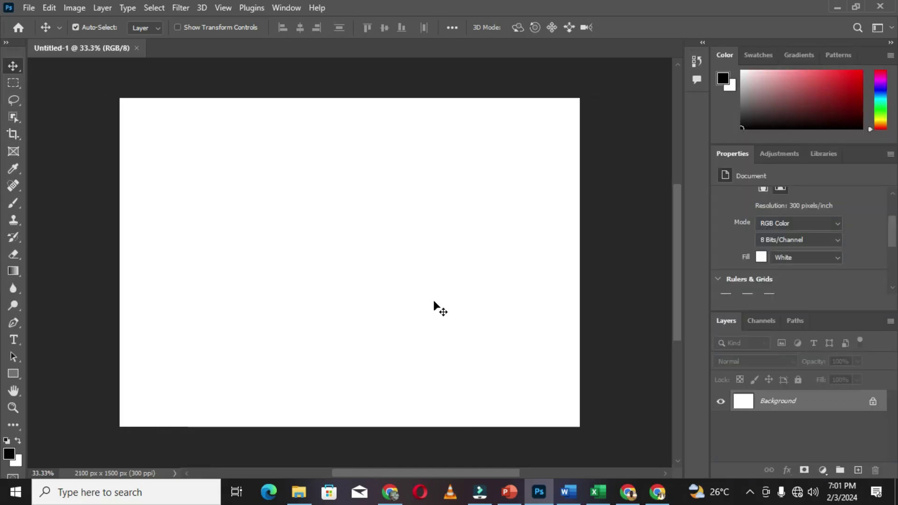